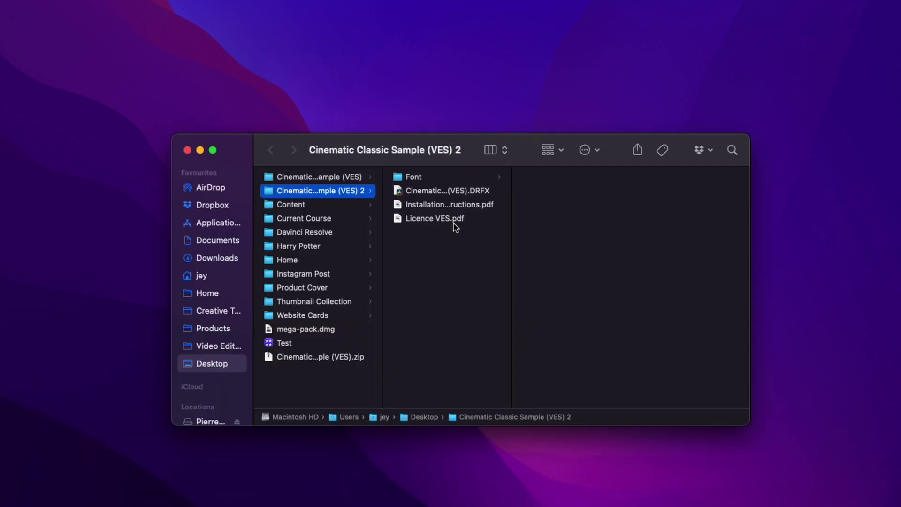
Preview the licence and installation PDFs, the DRFX bundle, and the Cinzel font in the Font folder.
{"action": "left_click", "coordinate": [436, 219]}
{"action": "left_click", "coordinate": [438, 205]}
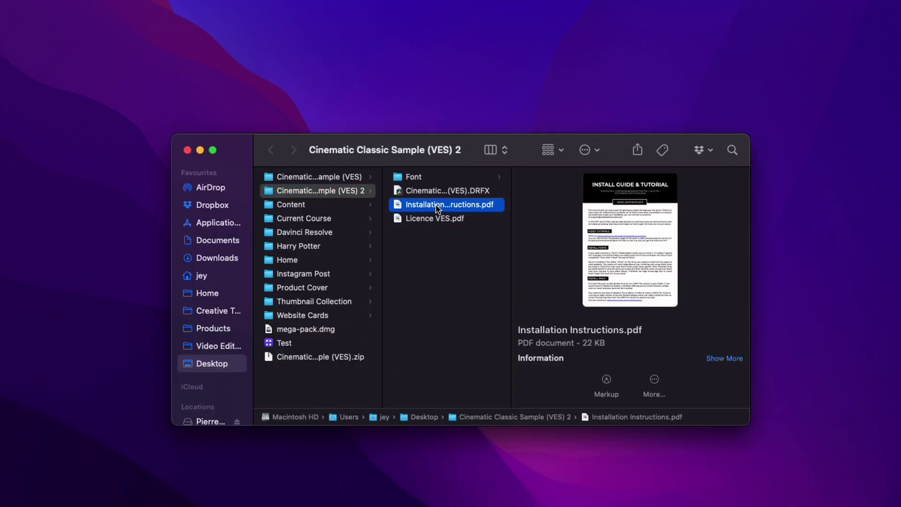
{"action": "left_click", "coordinate": [441, 191]}
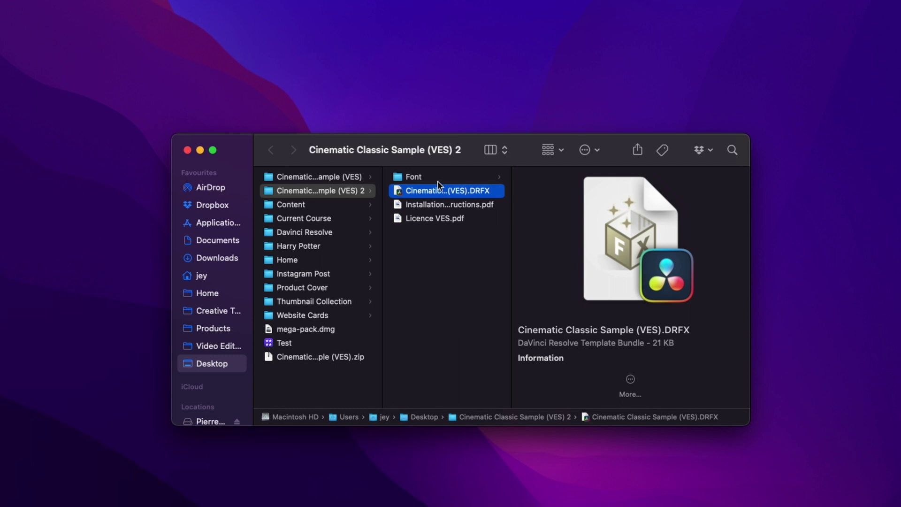
{"action": "left_click", "coordinate": [439, 179]}
{"action": "left_click", "coordinate": [595, 180]}
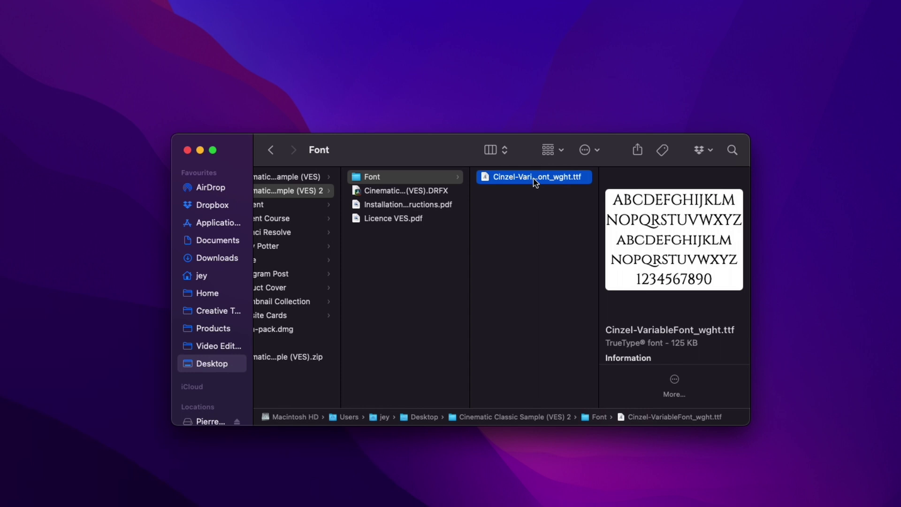
Install the Cinematic Classic Sample (VES).DRFX bundle into DaVinci Resolve.
{"action": "left_click", "coordinate": [402, 192]}
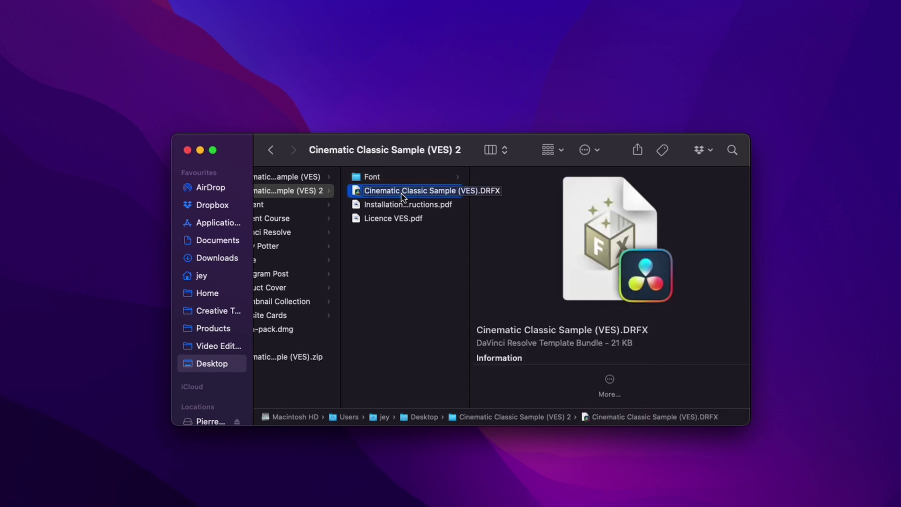
{"action": "double_click", "coordinate": [403, 192]}
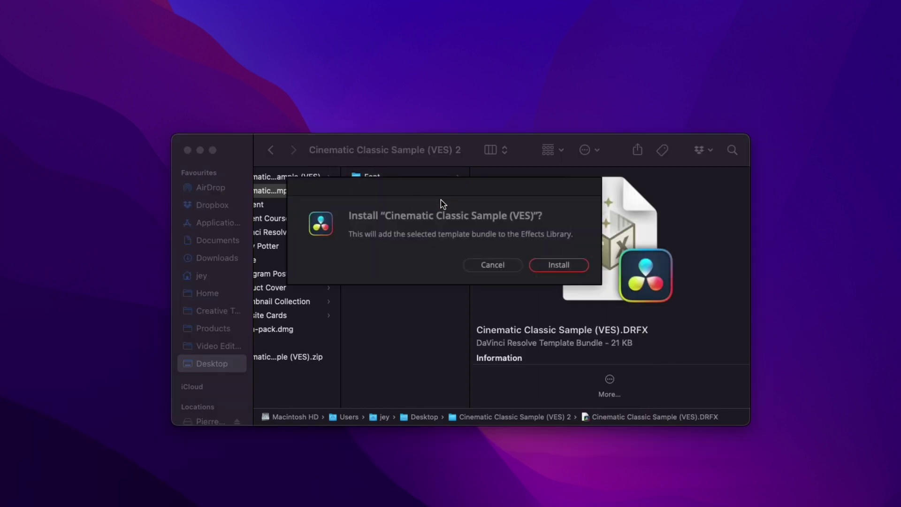
{"action": "left_click", "coordinate": [559, 265]}
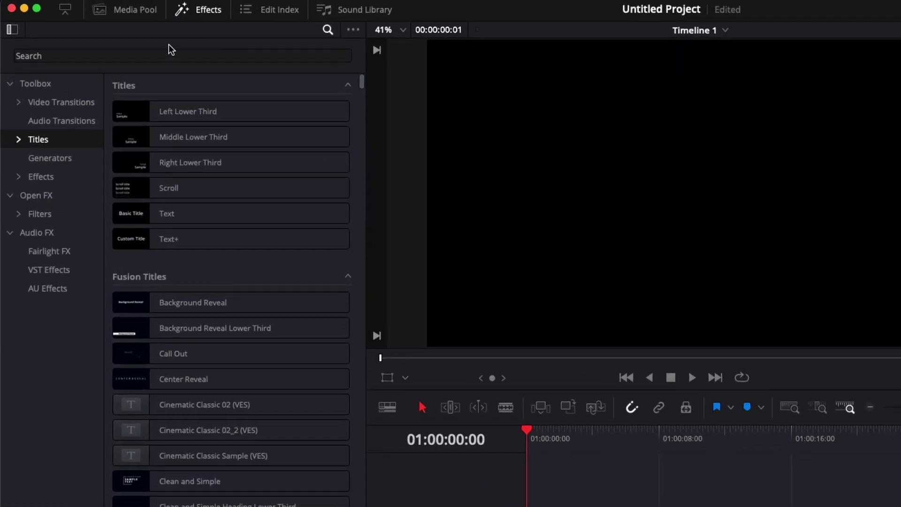
Search the effects for 'sam' and drag Cinematic Classic Sample (VES) to the start of Video 1.
{"action": "left_click", "coordinate": [74, 57]}
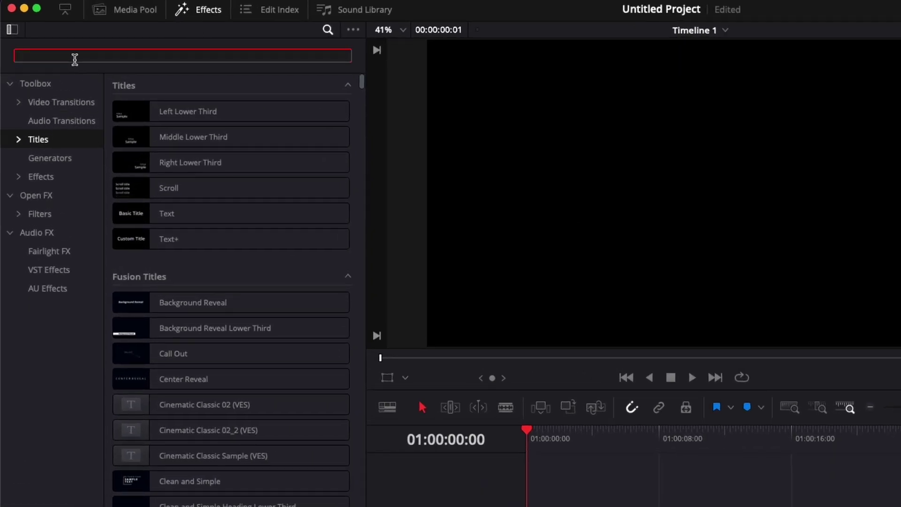
{"action": "type", "text": "sampl"}
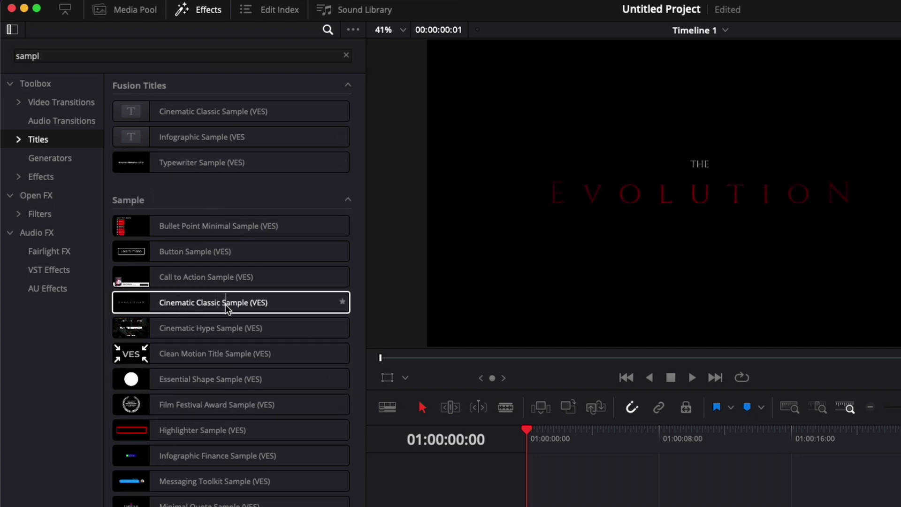
{"action": "left_click_drag", "start_coordinate": [235, 302], "coordinate": [616, 506]}
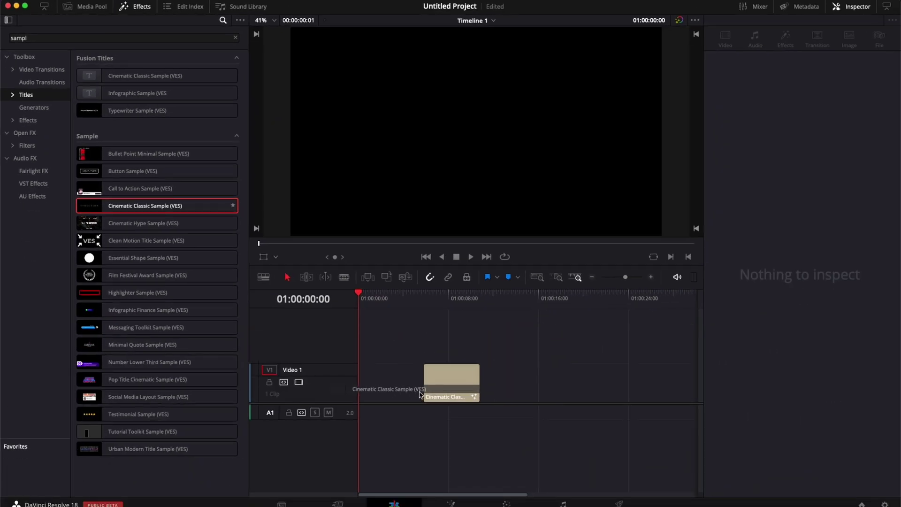
{"action": "left_click_drag", "start_coordinate": [420, 394], "coordinate": [462, 389]}
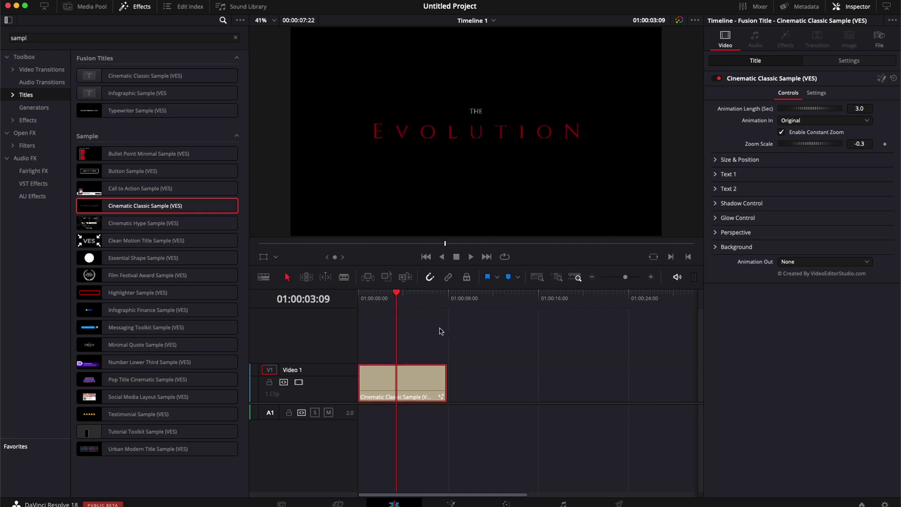
Extend the title clip to 8 seconds 2 frames and scrub through its reveal animation.
{"action": "mouse_move", "coordinate": [441, 381]}
{"action": "left_mouse_down"}
{"action": "mouse_move", "coordinate": [465, 396]}
{"action": "mouse_move", "coordinate": [554, 397]}
{"action": "mouse_move", "coordinate": [441, 397]}
{"action": "left_mouse_up"}
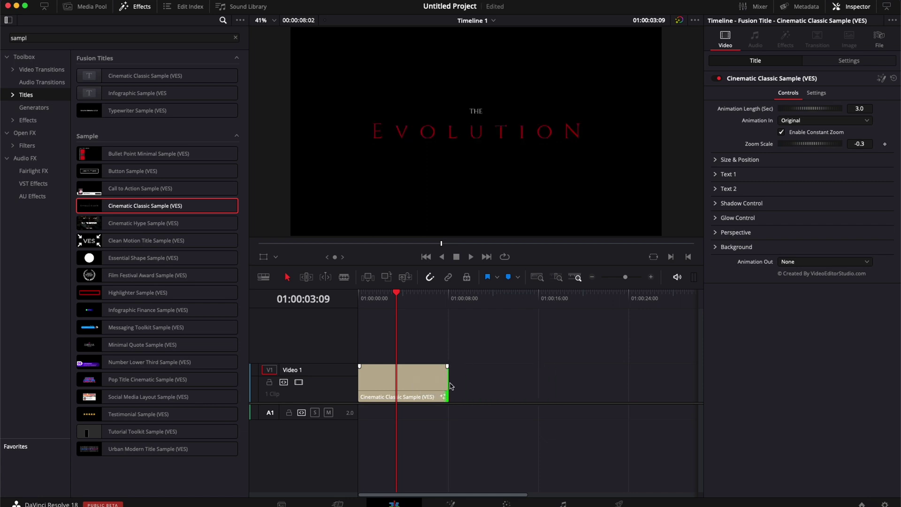
{"action": "left_click_drag", "start_coordinate": [402, 297], "coordinate": [382, 299]}
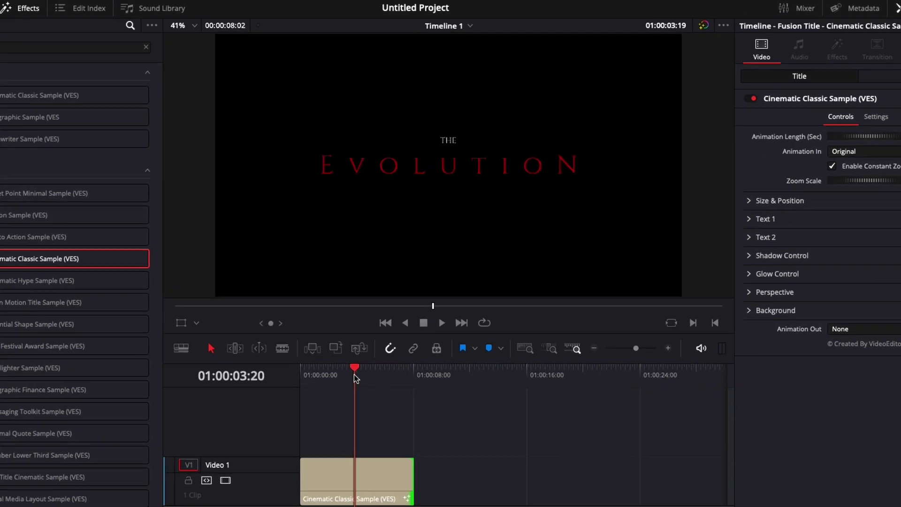
{"action": "left_click_drag", "start_coordinate": [331, 375], "coordinate": [362, 387]}
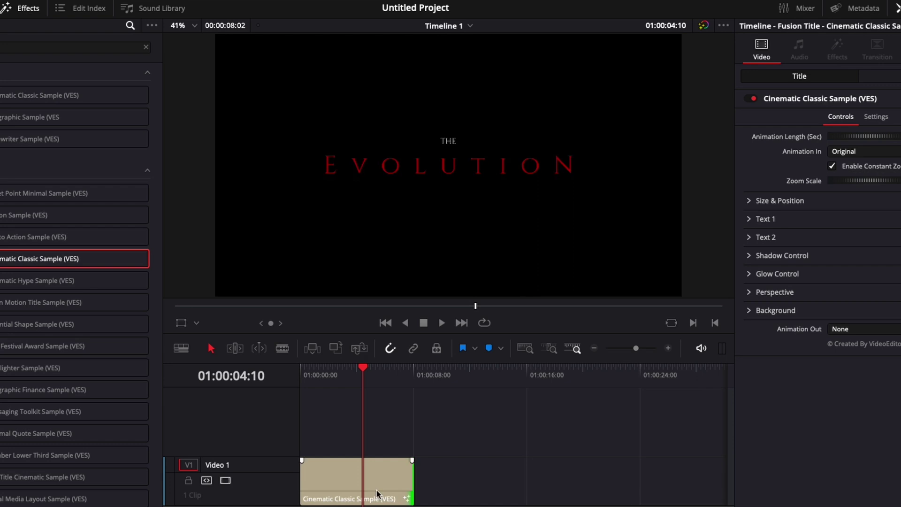
{"action": "left_click_drag", "start_coordinate": [340, 375], "coordinate": [372, 378]}
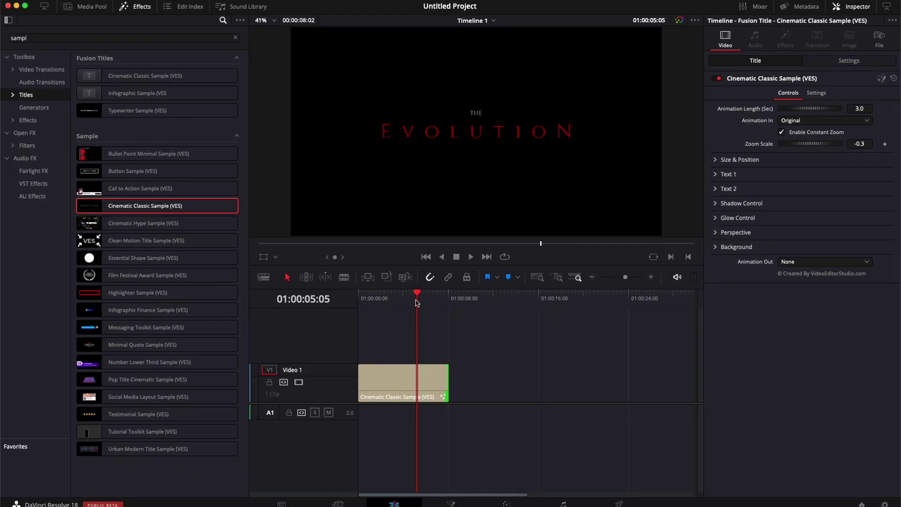
Set Playback render caching to Smart.
{"action": "left_click_drag", "start_coordinate": [416, 303], "coordinate": [384, 303]}
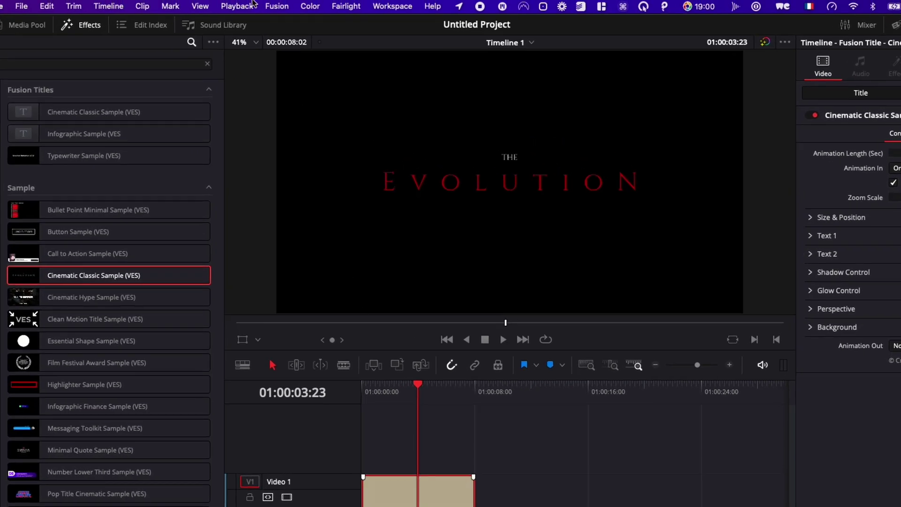
{"action": "left_click", "coordinate": [237, 6]}
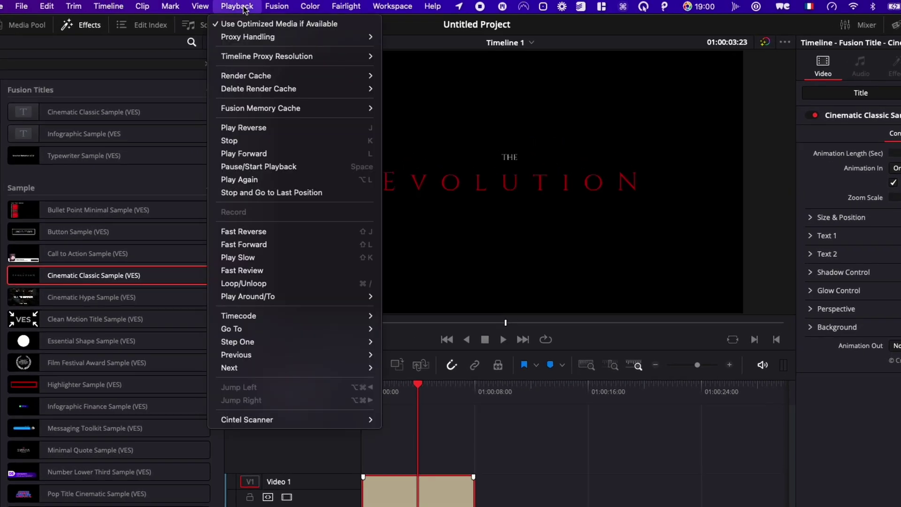
{"action": "mouse_move", "coordinate": [256, 77]}
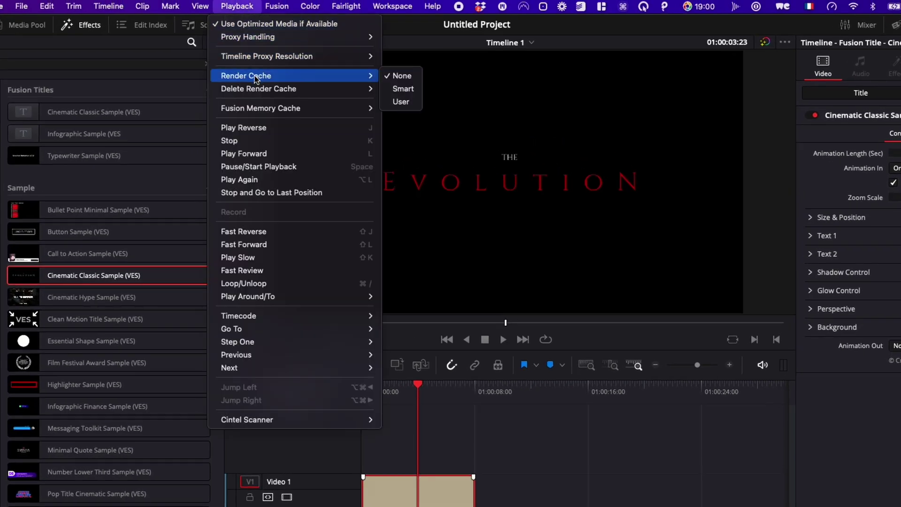
{"action": "left_click", "coordinate": [409, 89]}
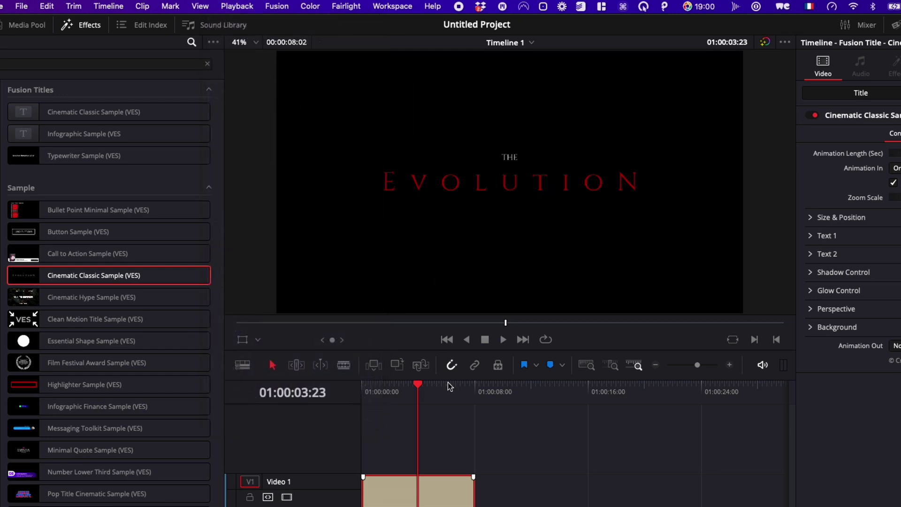
Turn Render Cache Fusion Output on for the title clip and play it from the start.
{"action": "right_click", "coordinate": [410, 504]}
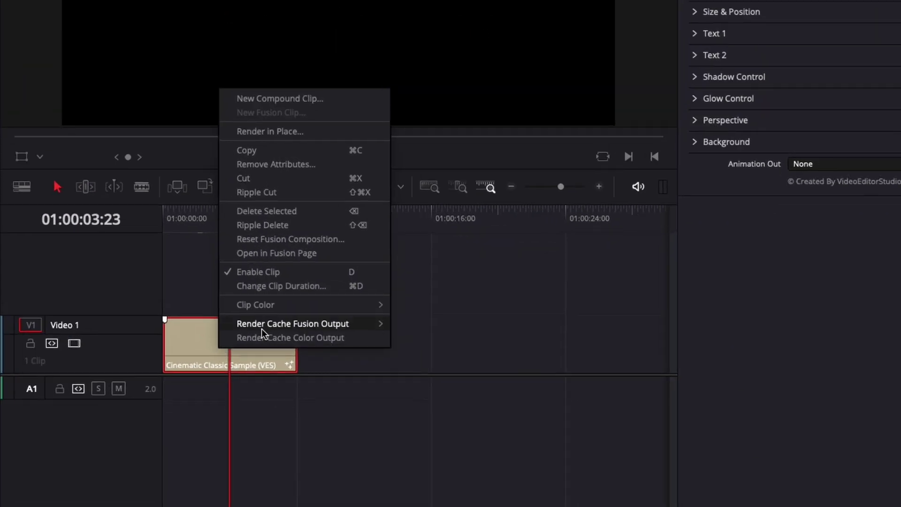
{"action": "mouse_move", "coordinate": [426, 385]}
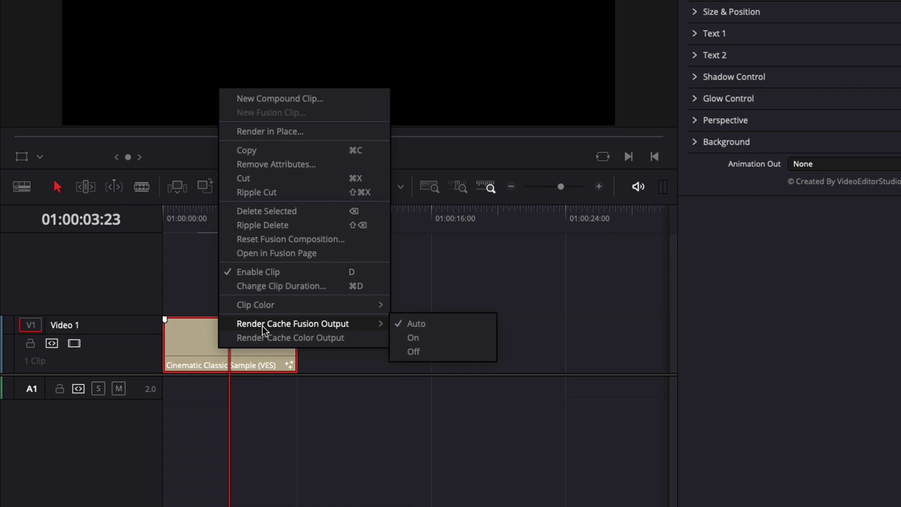
{"action": "left_click", "coordinate": [406, 336]}
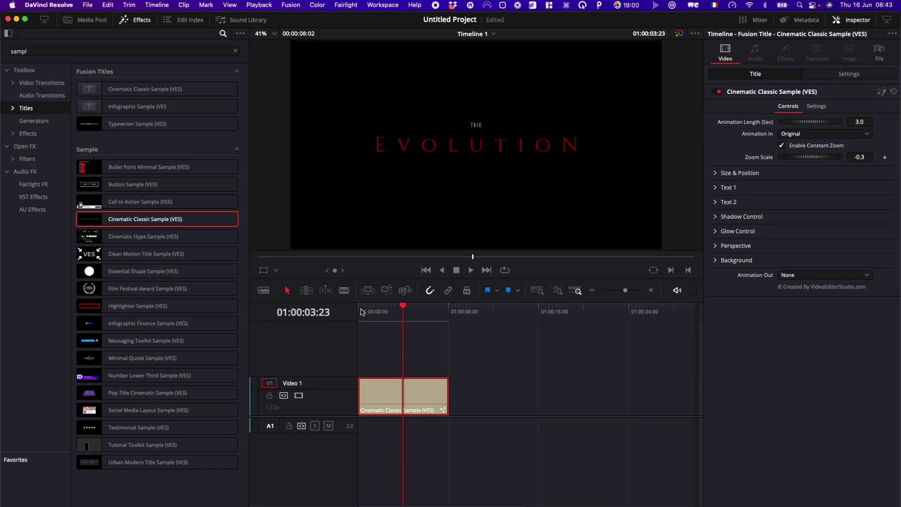
{"action": "key", "text": "Home"}
{"action": "key", "text": "space"}
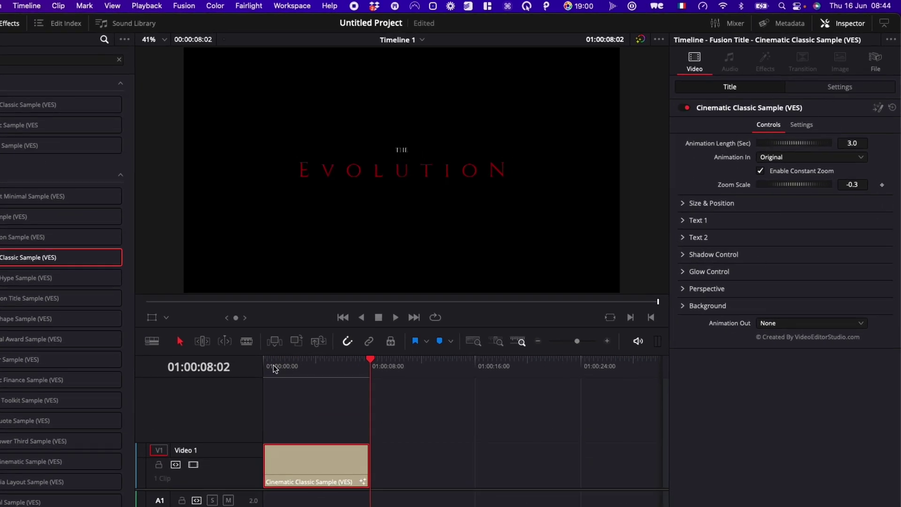
{"action": "key", "text": "Home"}
{"action": "key", "text": "space"}
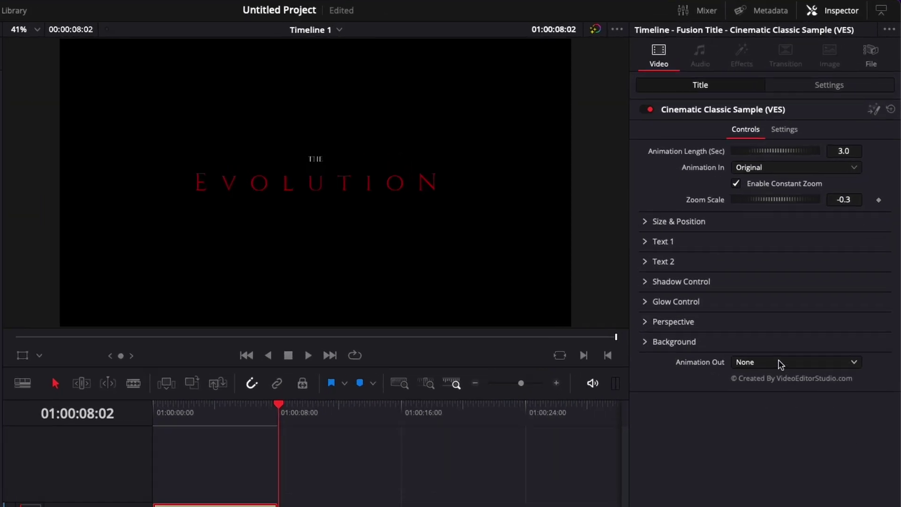
{"action": "left_click", "coordinate": [780, 364]}
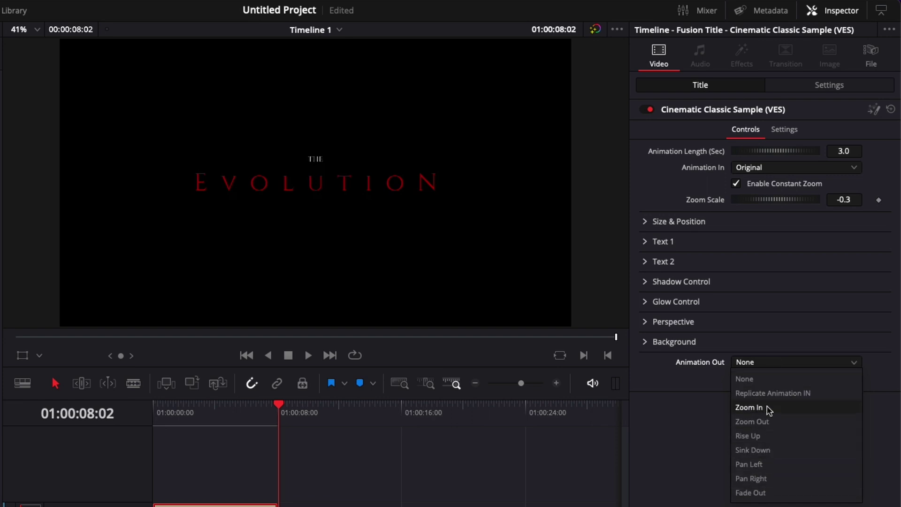
{"action": "left_click", "coordinate": [164, 409]}
{"action": "left_click_drag", "start_coordinate": [161, 408], "coordinate": [182, 406]}
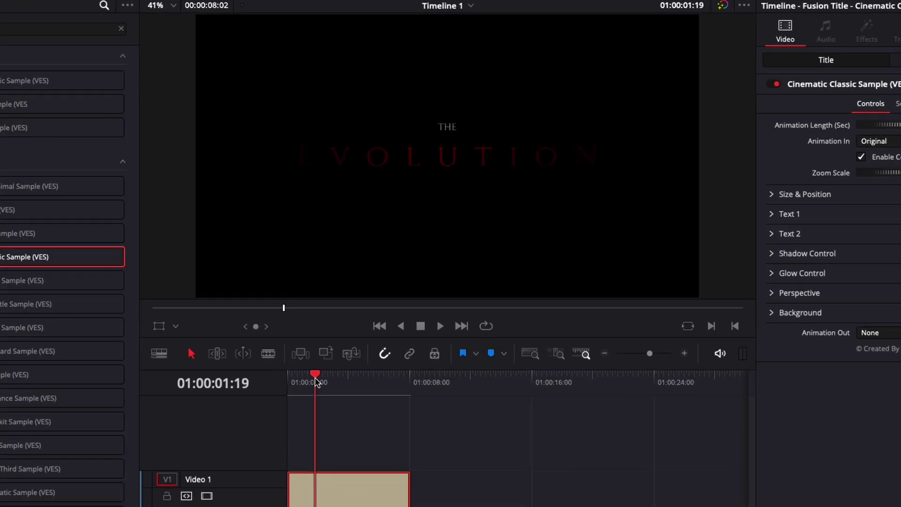
{"action": "left_click_drag", "start_coordinate": [315, 376], "coordinate": [388, 389]}
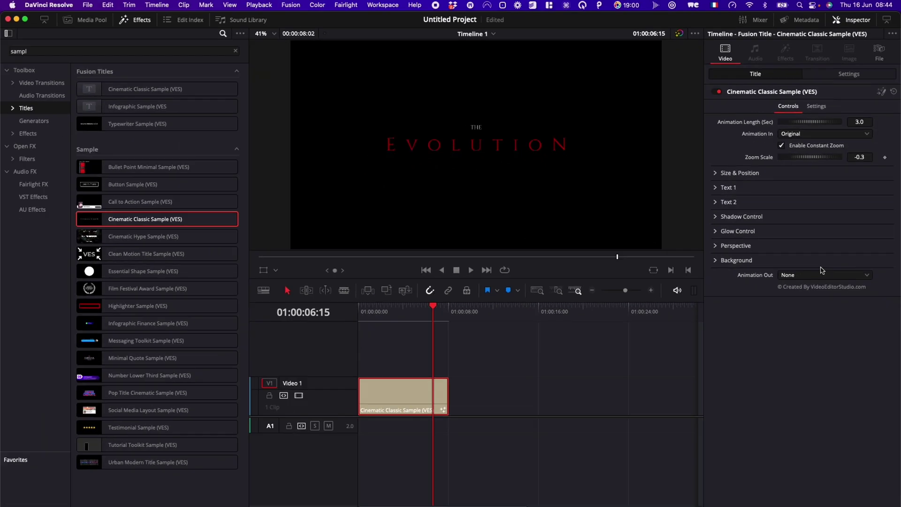
{"action": "left_click", "coordinate": [820, 271]}
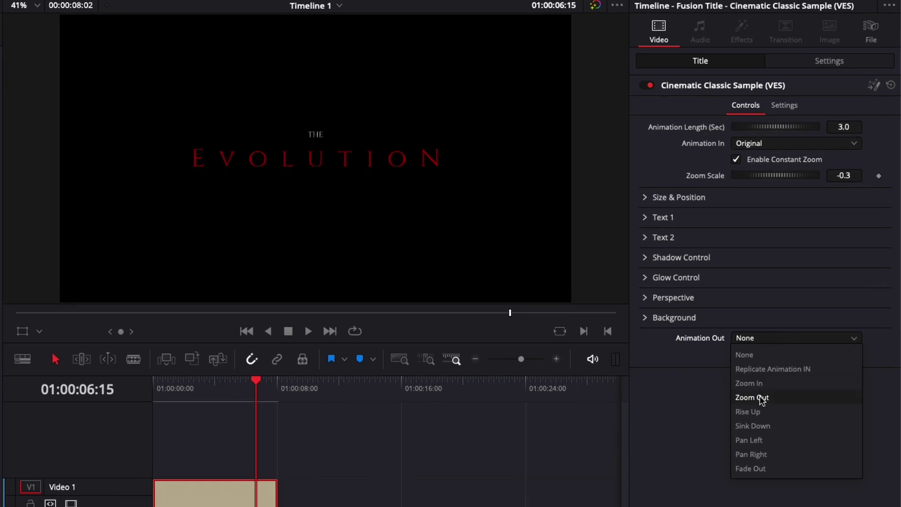
{"action": "left_click", "coordinate": [752, 398]}
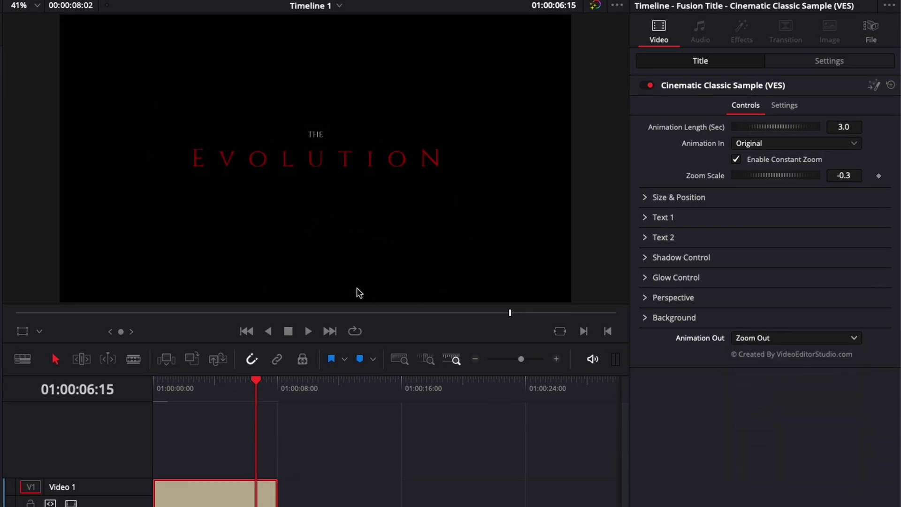
{"action": "key", "text": "space"}
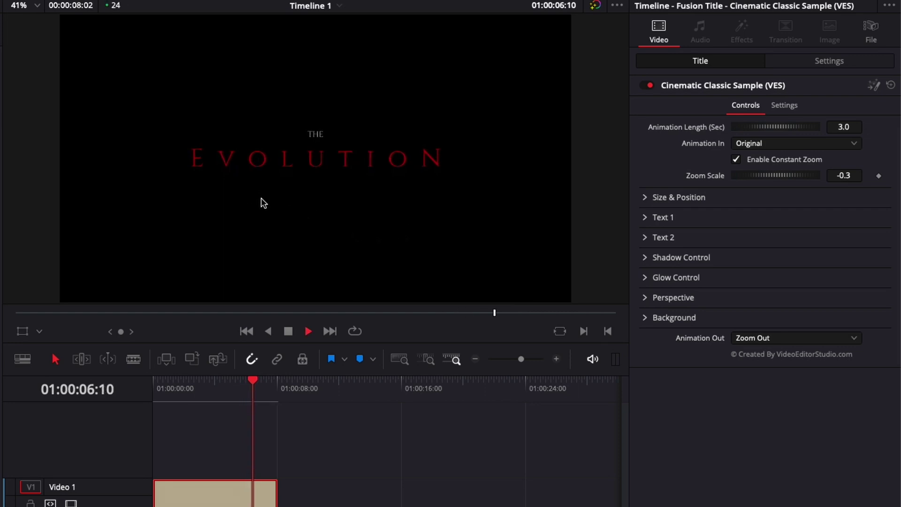
{"action": "left_click", "coordinate": [762, 339]}
{"action": "left_click", "coordinate": [760, 371]}
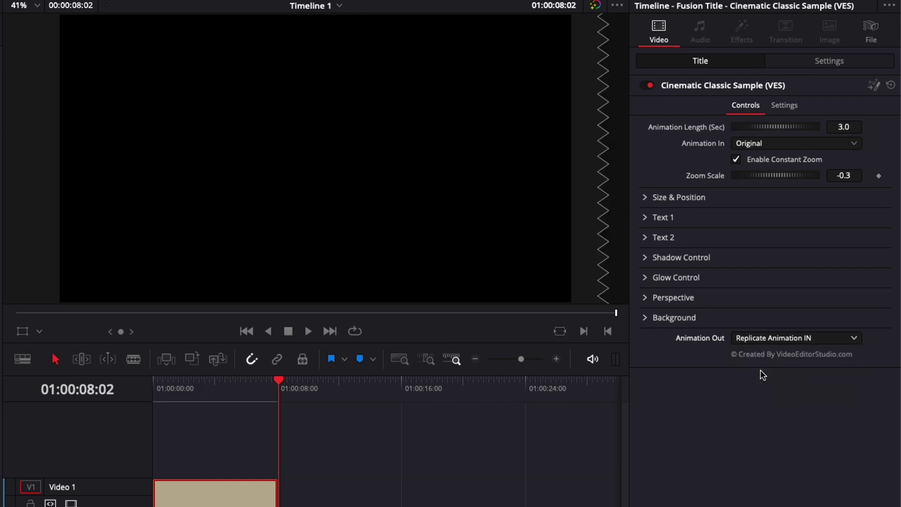
{"action": "key", "text": "Home"}
{"action": "key", "text": "space"}
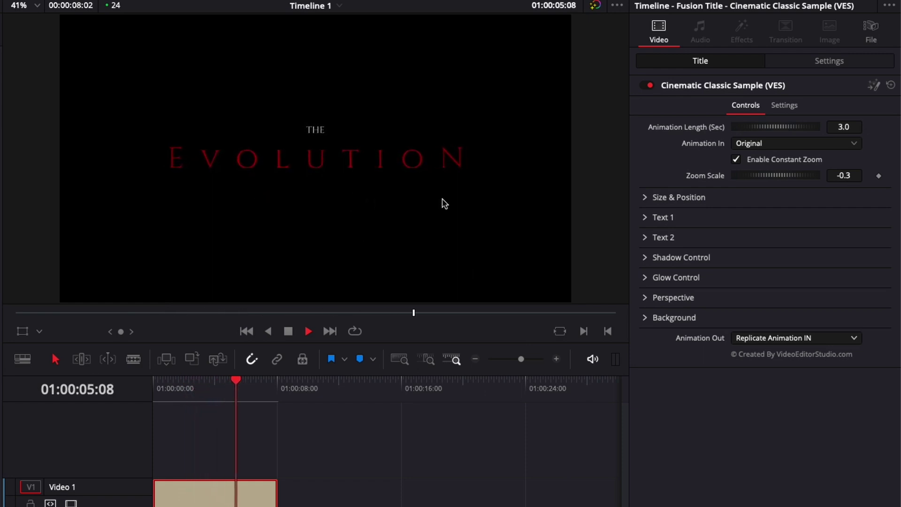
{"action": "key", "text": "space"}
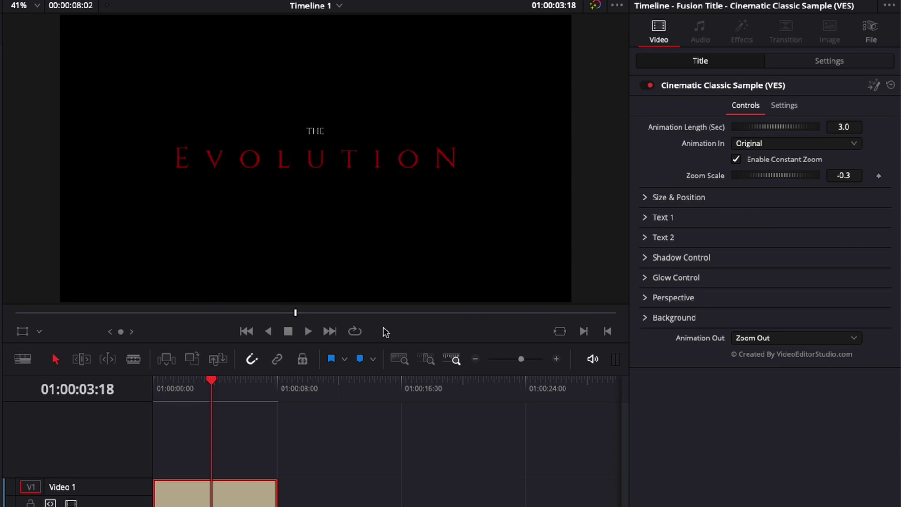
Play the title from the timeline start to review the current 3-second reveal.
{"action": "left_click_drag", "start_coordinate": [168, 388], "coordinate": [161, 389]}
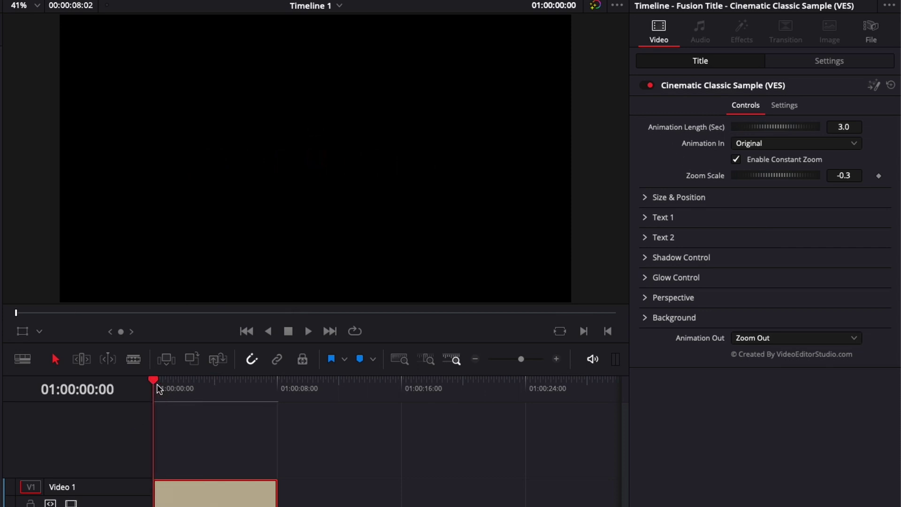
{"action": "key", "text": "space"}
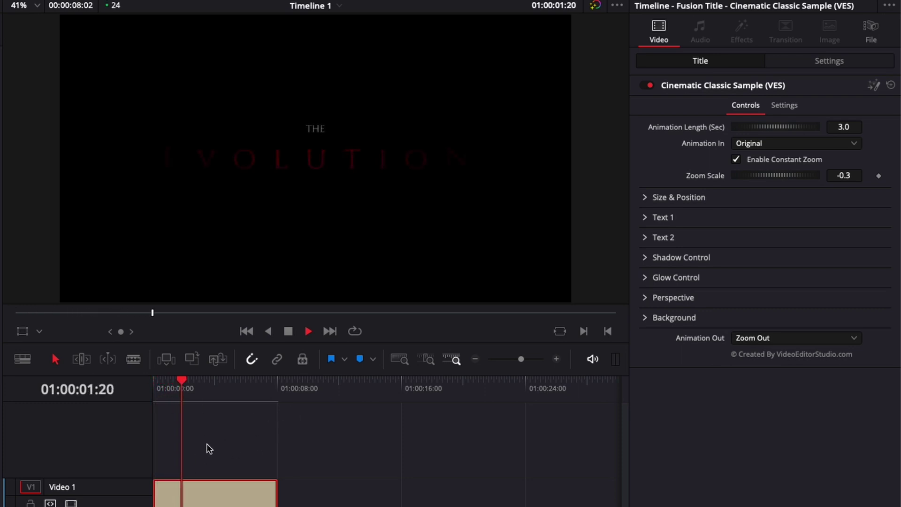
{"action": "key", "text": "space"}
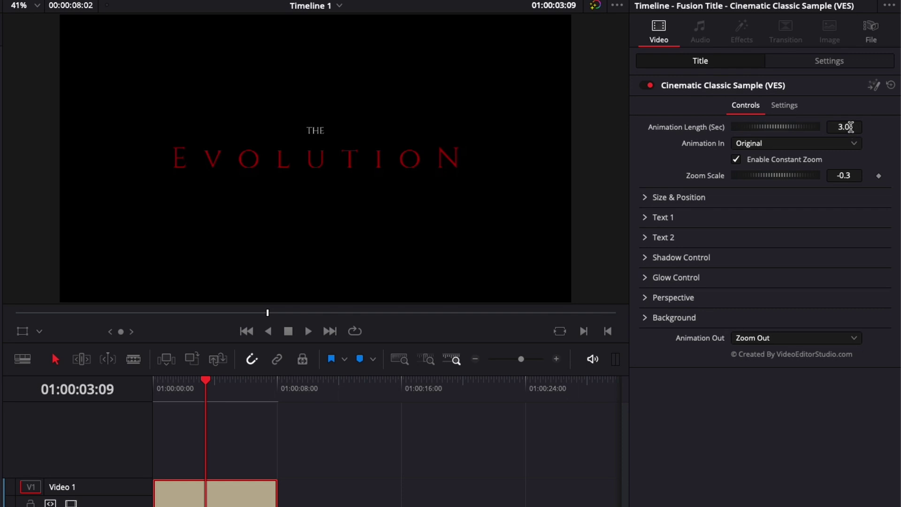
Set the Animation Length to 1.0 second and replay the title from the start.
{"action": "left_click", "coordinate": [850, 127]}
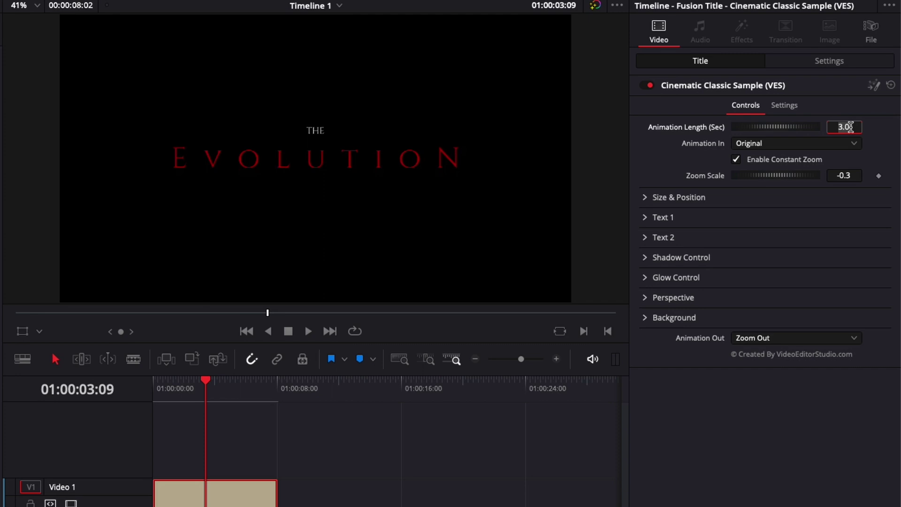
{"action": "type", "text": "1"}
{"action": "key", "text": "Return"}
{"action": "key", "text": "Home"}
{"action": "key", "text": "space"}
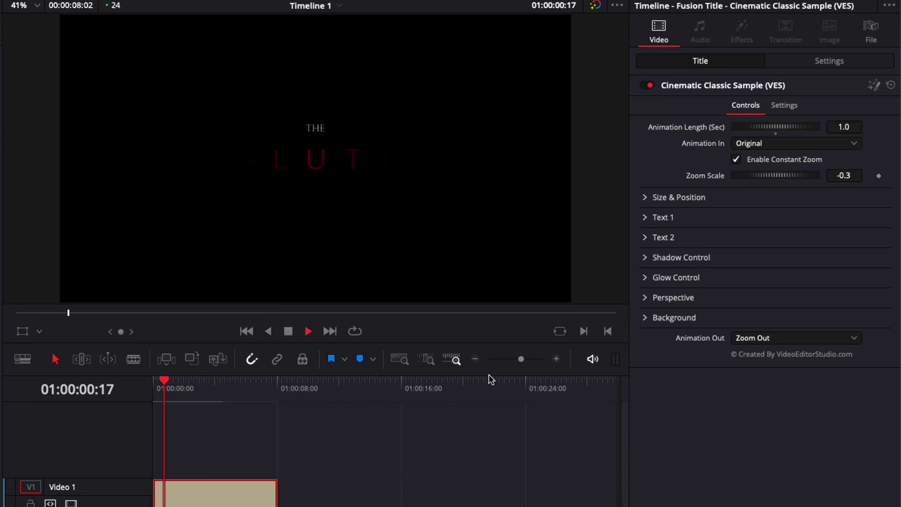
{"action": "key", "text": "space"}
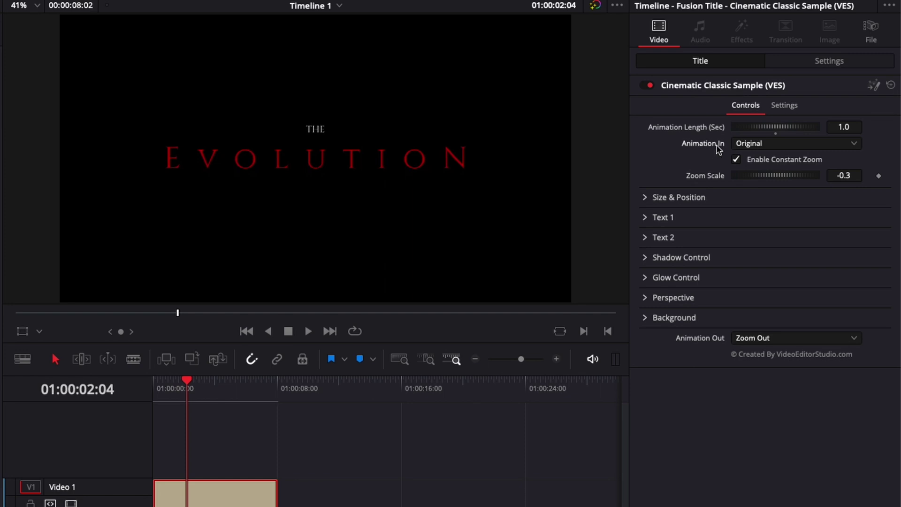
{"action": "left_click", "coordinate": [775, 145]}
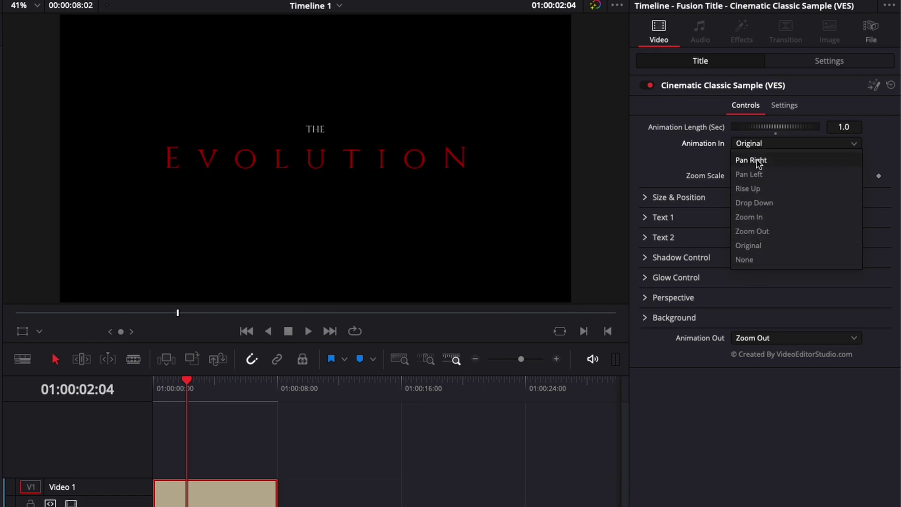
{"action": "key", "text": "Escape"}
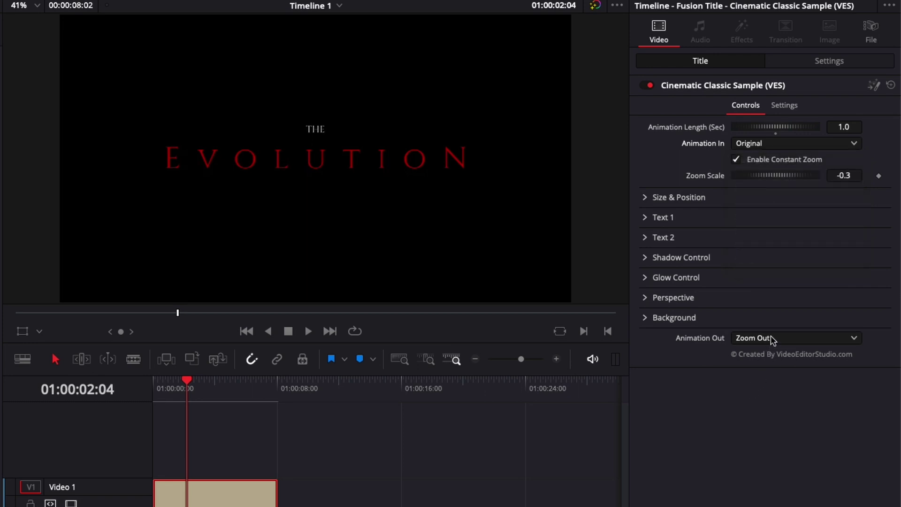
{"action": "left_click", "coordinate": [771, 337]}
{"action": "left_click", "coordinate": [771, 336]}
{"action": "key", "text": "Home"}
{"action": "key", "text": "space"}
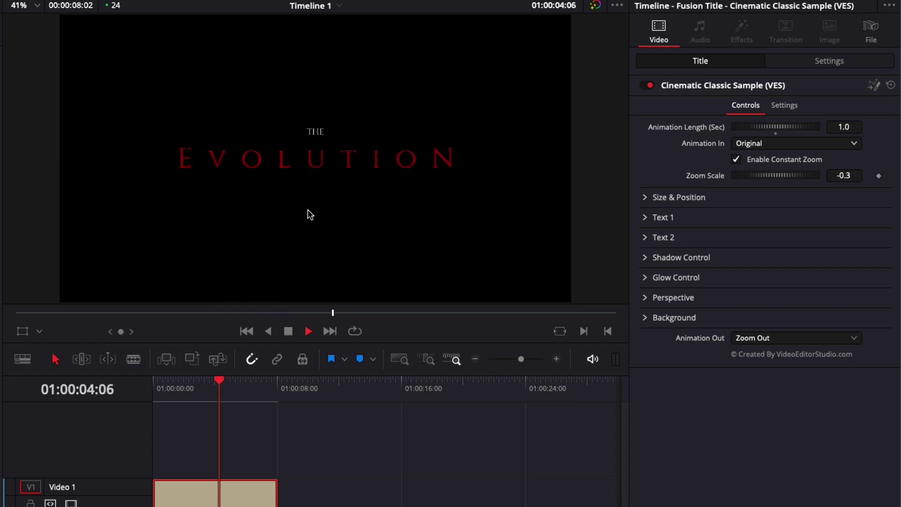
{"action": "key", "text": "space"}
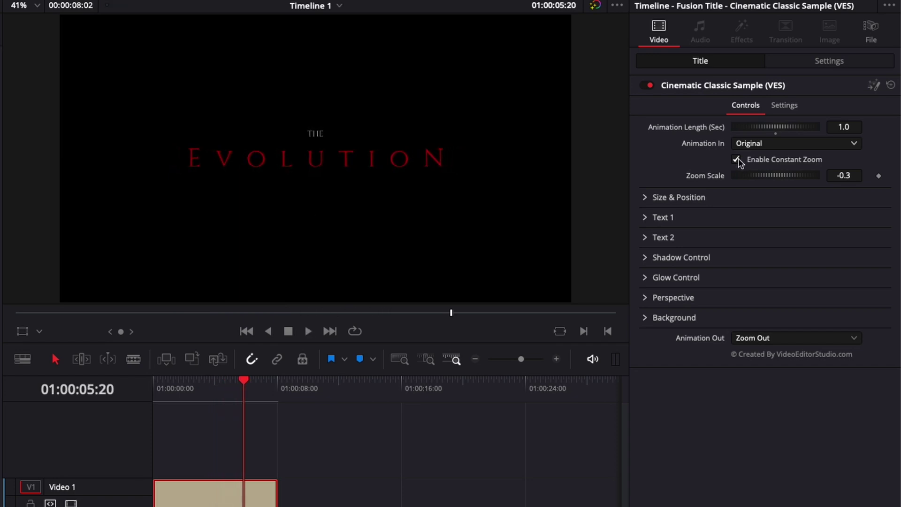
{"action": "left_click", "coordinate": [737, 159]}
{"action": "key", "text": "Home"}
{"action": "key", "text": "space"}
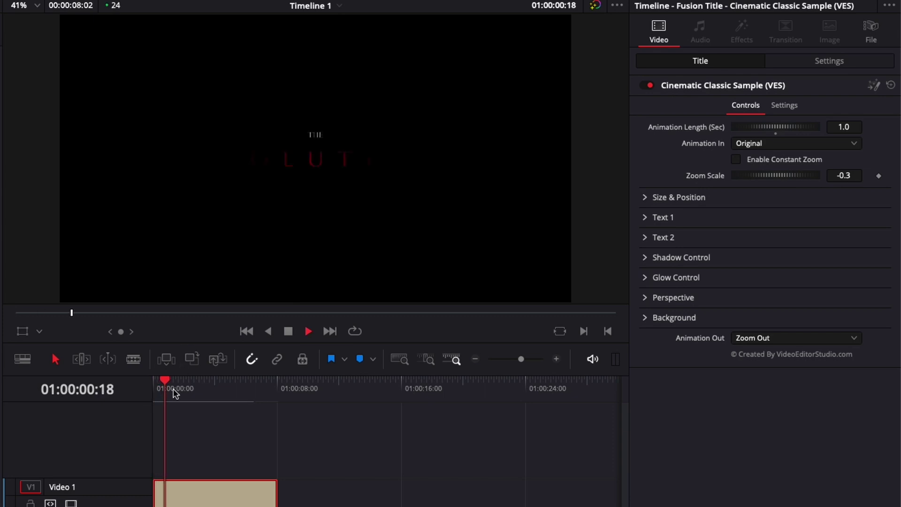
{"action": "key", "text": "space"}
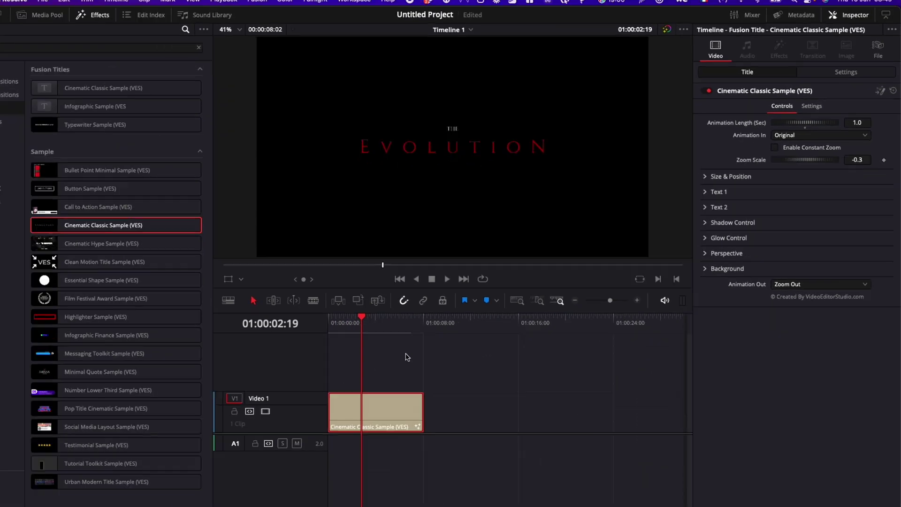
{"action": "key", "text": "space"}
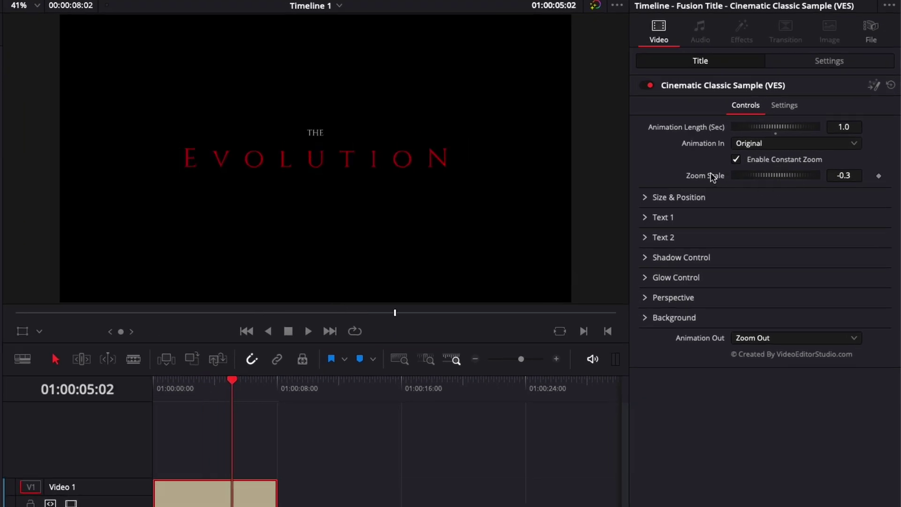
{"action": "mouse_move", "coordinate": [780, 174]}
{"action": "left_mouse_down"}
{"action": "mouse_move", "coordinate": [770, 173]}
{"action": "mouse_move", "coordinate": [796, 176]}
{"action": "mouse_move", "coordinate": [780, 173]}
{"action": "left_mouse_up"}
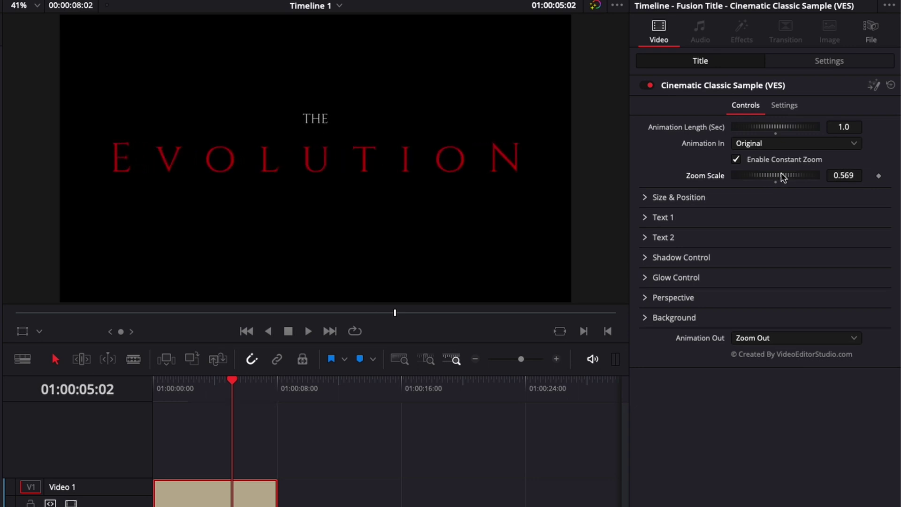
{"action": "double_click", "coordinate": [707, 174]}
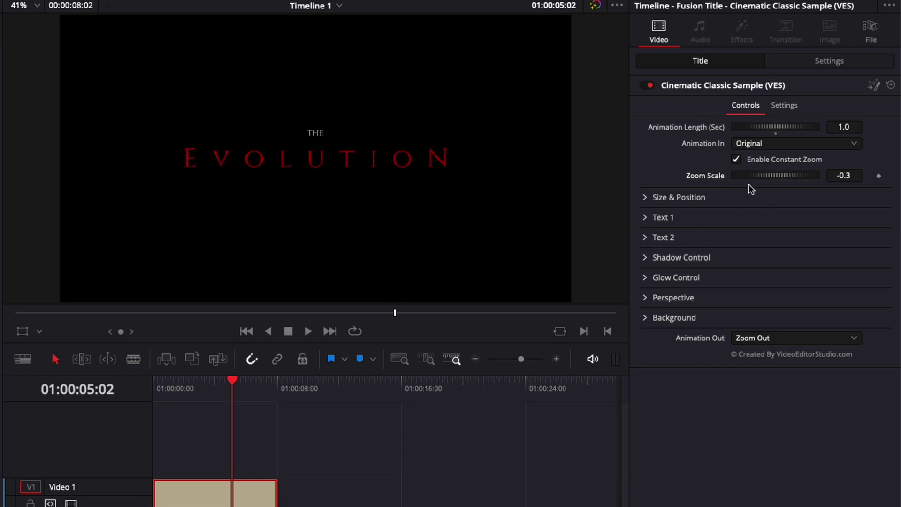
{"action": "left_click", "coordinate": [646, 197]}
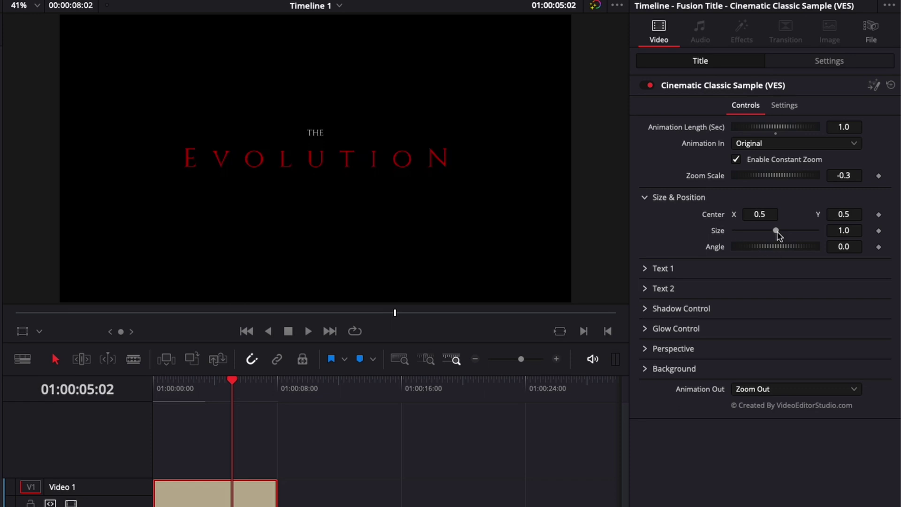
{"action": "mouse_move", "coordinate": [778, 230]}
{"action": "left_mouse_down"}
{"action": "mouse_move", "coordinate": [767, 231]}
{"action": "mouse_move", "coordinate": [777, 233]}
{"action": "left_mouse_up"}
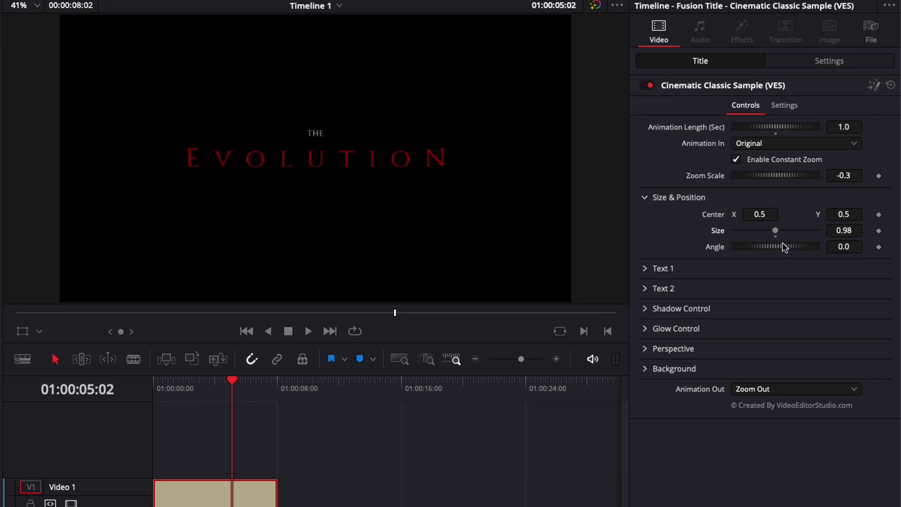
{"action": "left_click", "coordinate": [645, 197]}
{"action": "left_click", "coordinate": [645, 218]}
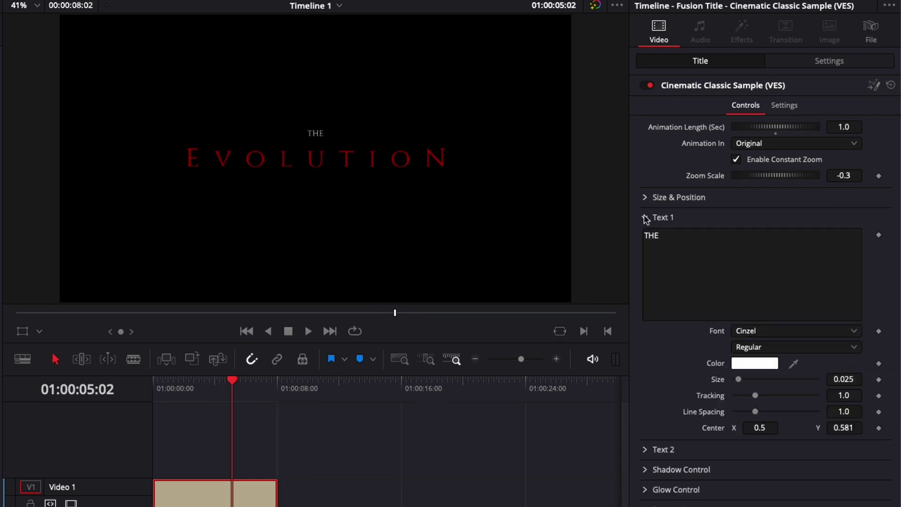
{"action": "left_click", "coordinate": [678, 236]}
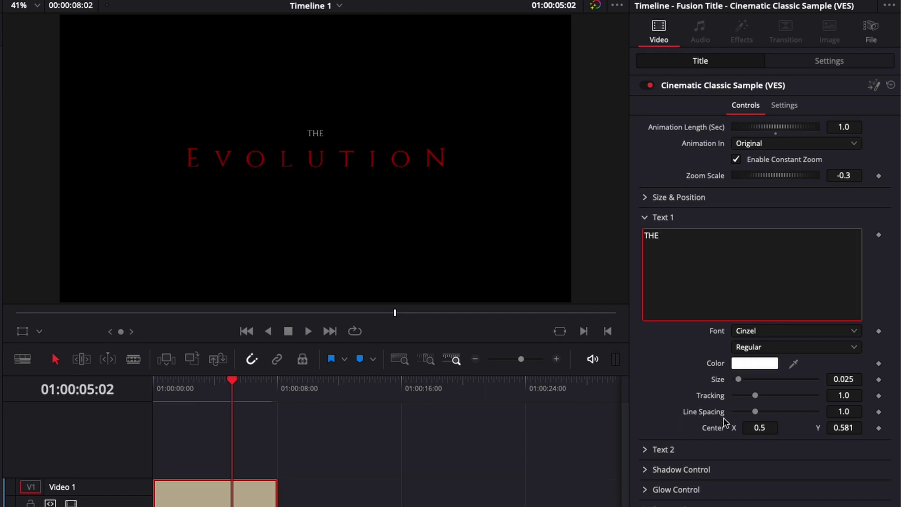
{"action": "left_click", "coordinate": [646, 217]}
{"action": "left_click", "coordinate": [645, 238]}
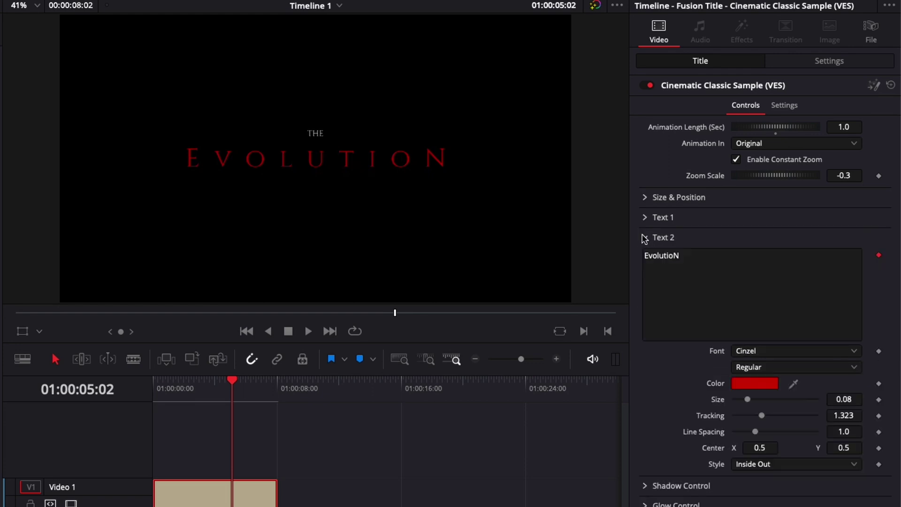
{"action": "left_click", "coordinate": [644, 237]}
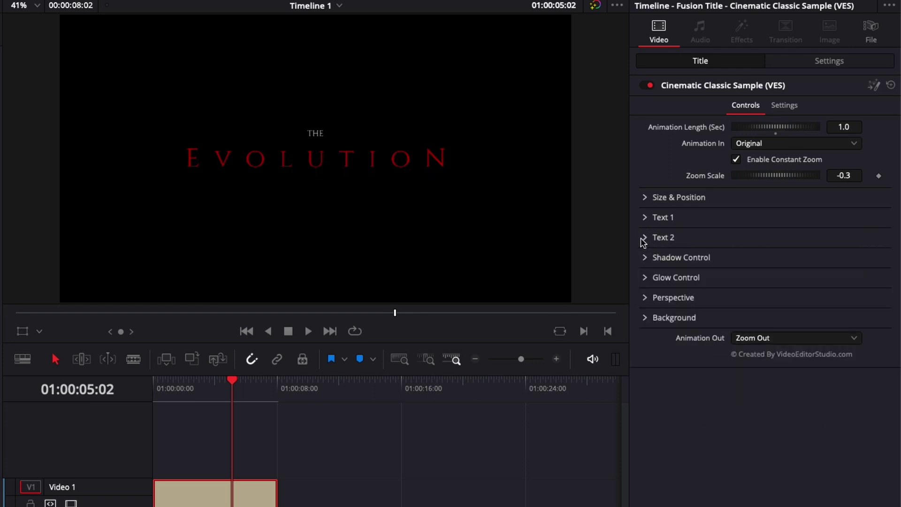
Move the title to Video 2 and enable a full-strength drop shadow with 0.37 blur at 137°.
{"action": "left_click", "coordinate": [644, 257]}
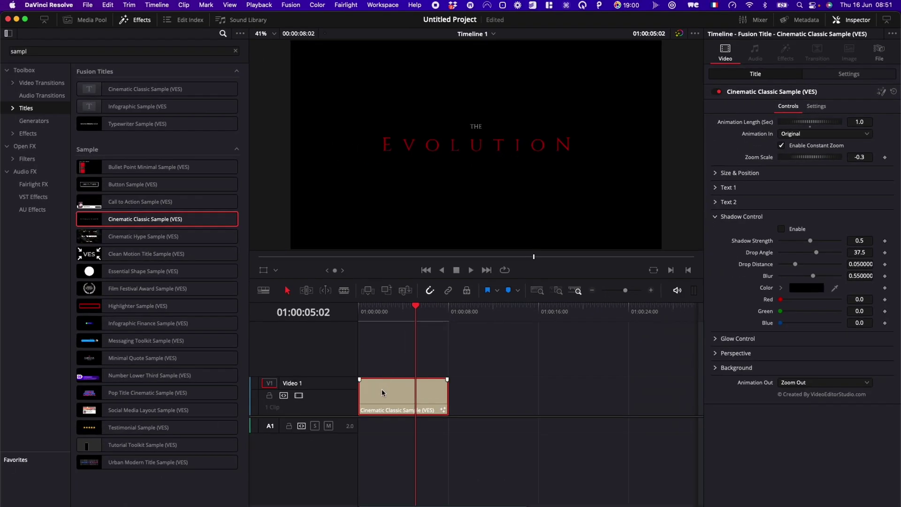
{"action": "left_click_drag", "start_coordinate": [382, 393], "coordinate": [382, 353]}
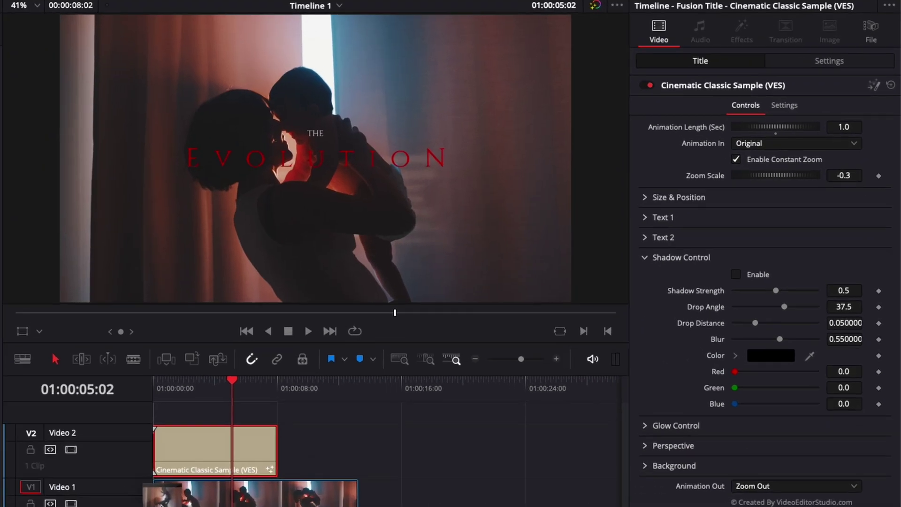
{"action": "left_click", "coordinate": [781, 228]}
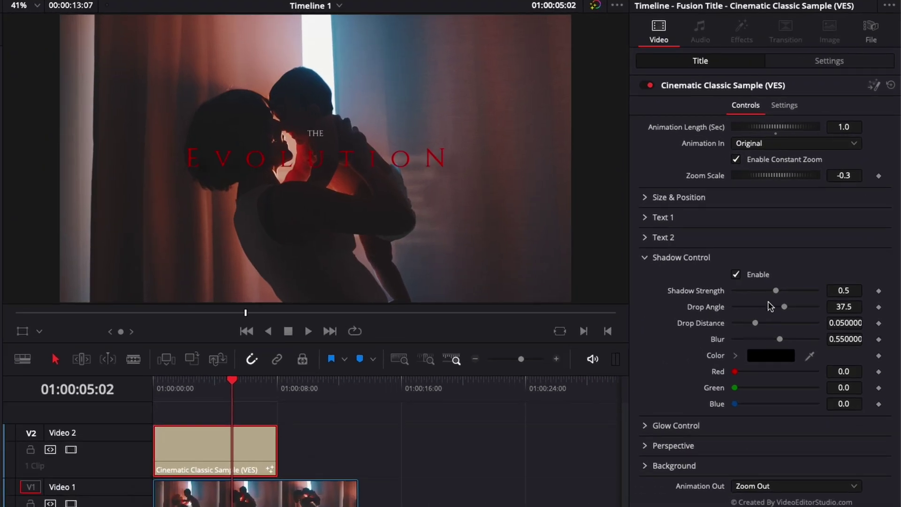
{"action": "left_click_drag", "start_coordinate": [775, 291], "coordinate": [818, 300]}
{"action": "left_click_drag", "start_coordinate": [779, 341], "coordinate": [845, 344]}
{"action": "left_click_drag", "start_coordinate": [777, 338], "coordinate": [738, 340]}
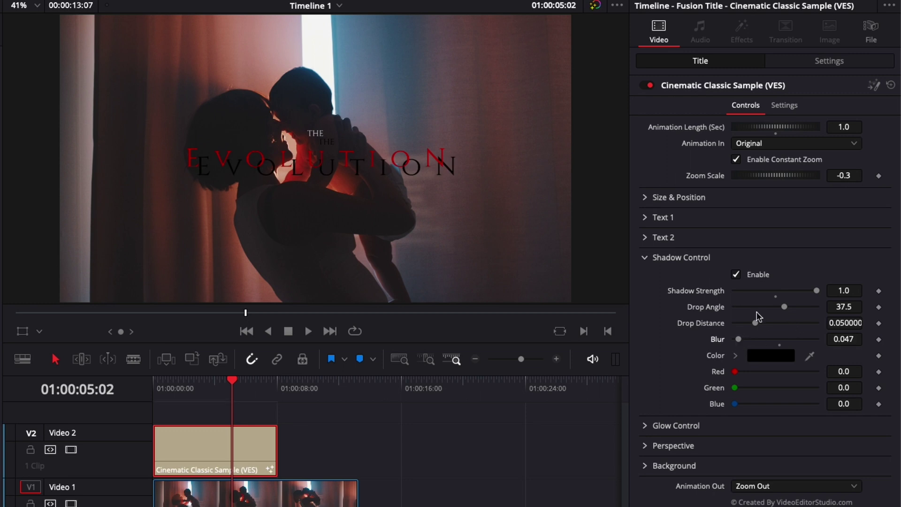
{"action": "left_click_drag", "start_coordinate": [784, 307], "coordinate": [764, 342]}
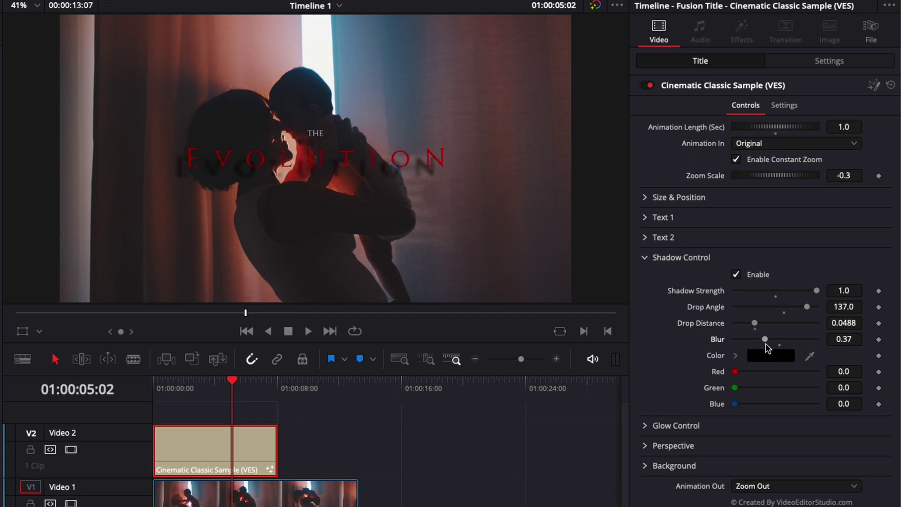
Turn off the drop shadow and adjust the glow's threshold and size.
{"action": "left_click", "coordinate": [735, 275]}
{"action": "left_click", "coordinate": [644, 258]}
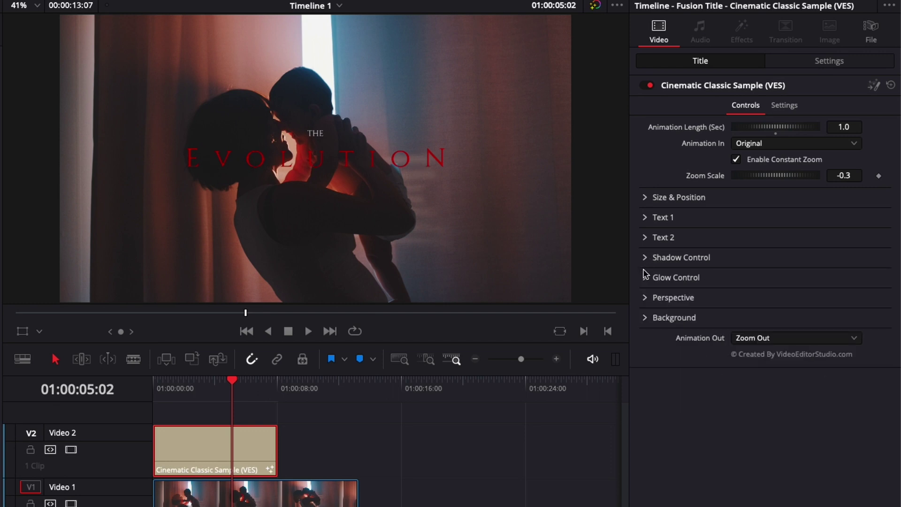
{"action": "left_click", "coordinate": [645, 278]}
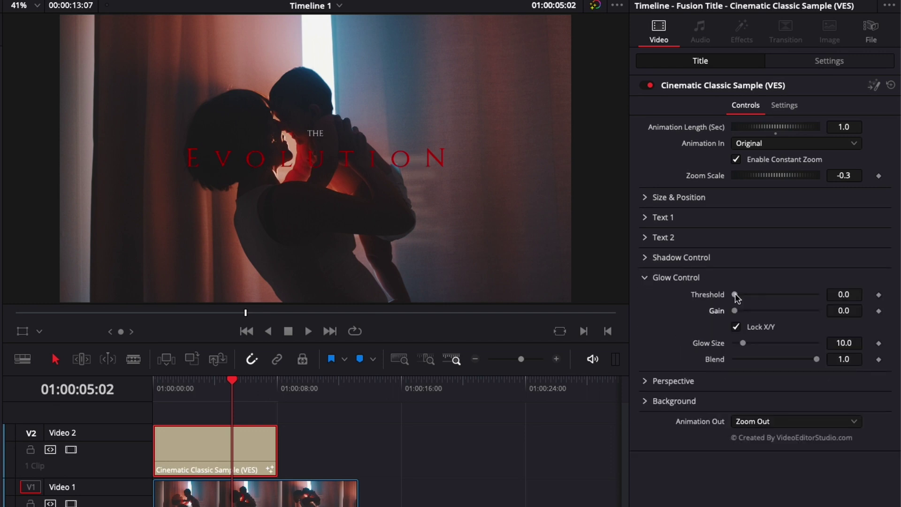
{"action": "left_click_drag", "start_coordinate": [734, 294], "coordinate": [822, 319]}
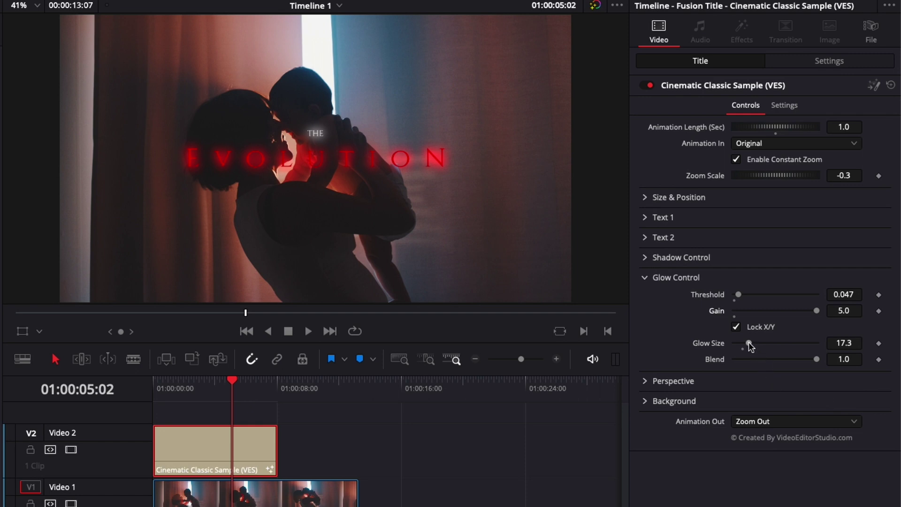
{"action": "left_click_drag", "start_coordinate": [748, 342], "coordinate": [823, 347]}
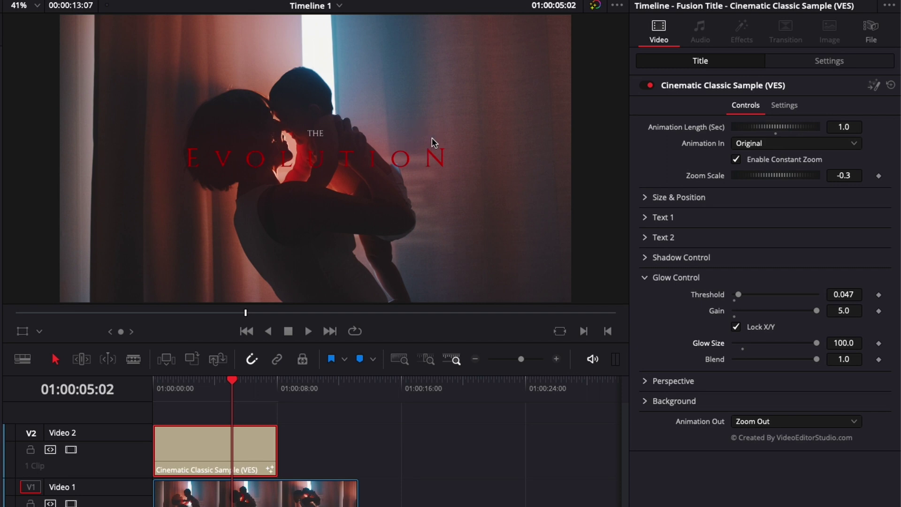
{"action": "left_click_drag", "start_coordinate": [816, 344], "coordinate": [747, 333]}
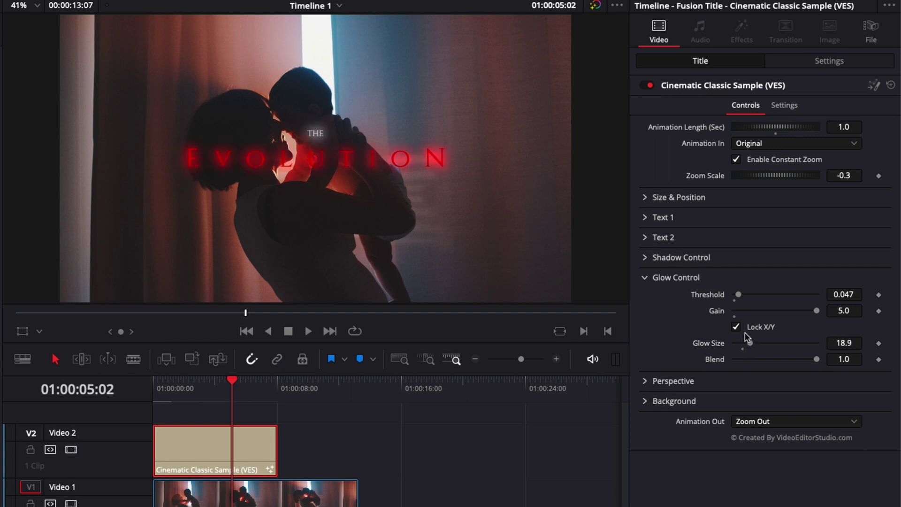
Unlock glow X/Y, set X Glow Size 100 and Blend 0.717, then zero Threshold and Gain.
{"action": "left_click", "coordinate": [737, 326]}
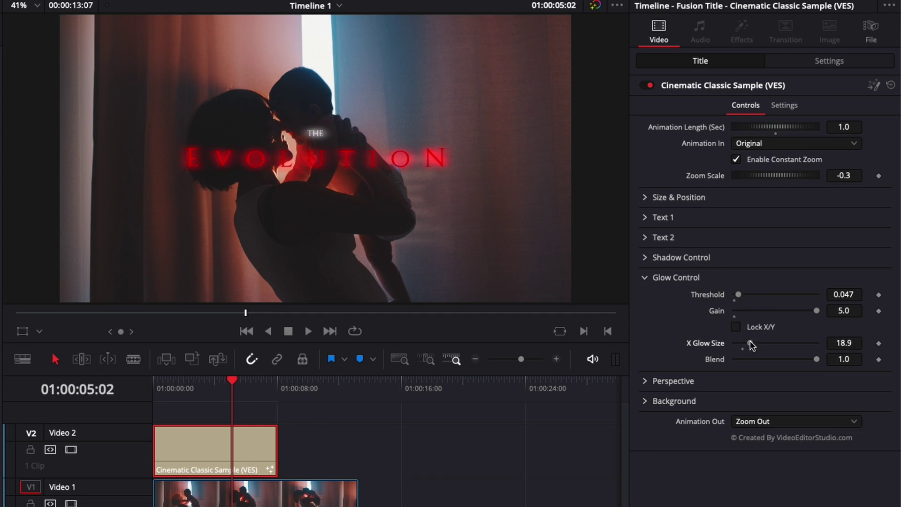
{"action": "left_click_drag", "start_coordinate": [773, 345], "coordinate": [843, 352]}
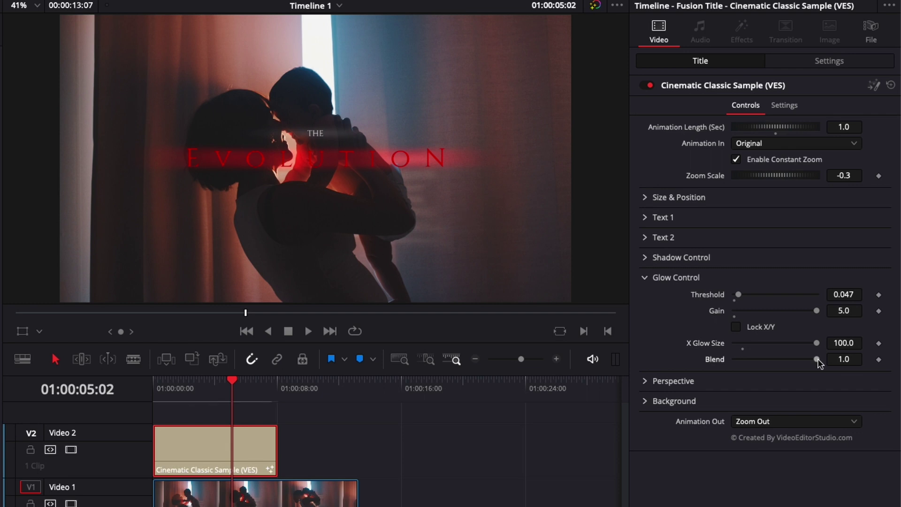
{"action": "left_click_drag", "start_coordinate": [818, 358], "coordinate": [795, 358]}
{"action": "double_click", "coordinate": [717, 294]}
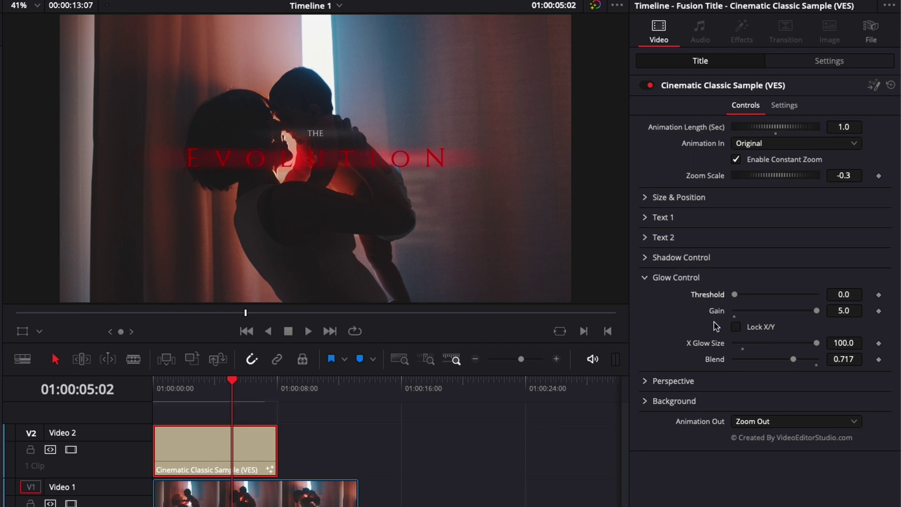
{"action": "double_click", "coordinate": [715, 311]}
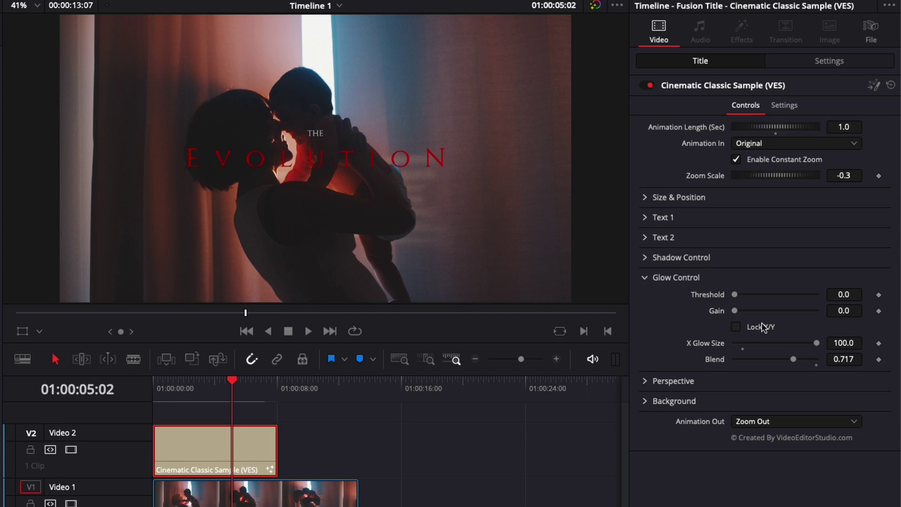
{"action": "left_click", "coordinate": [645, 278]}
{"action": "left_click", "coordinate": [645, 297]}
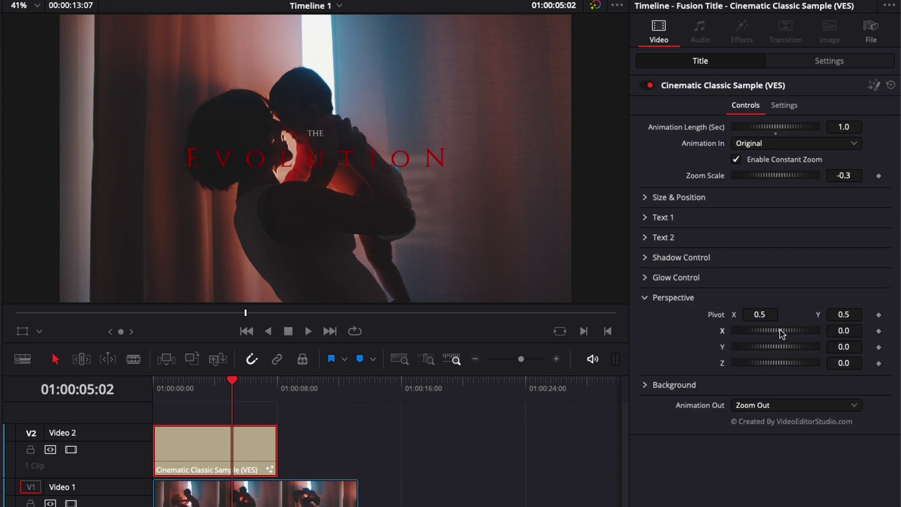
{"action": "left_click_drag", "start_coordinate": [781, 332], "coordinate": [767, 364]}
{"action": "left_click_drag", "start_coordinate": [759, 315], "coordinate": [686, 296]}
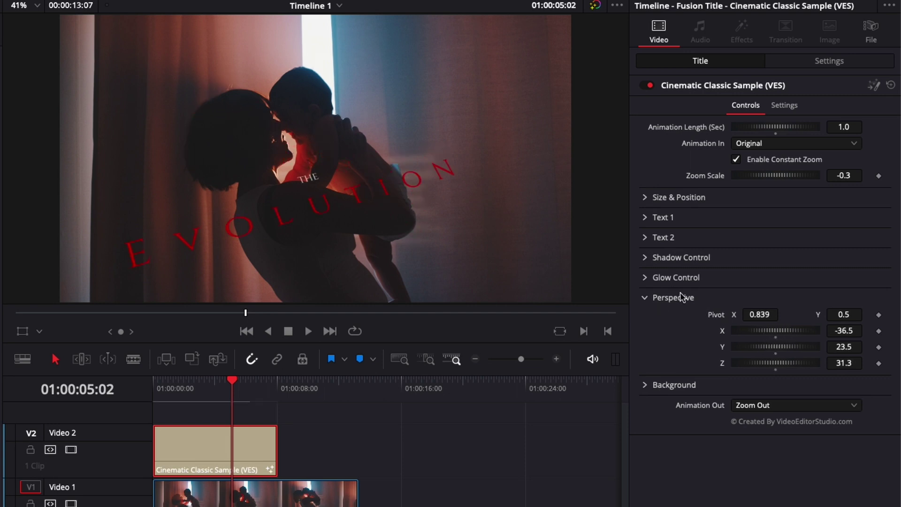
{"action": "left_click", "coordinate": [647, 258]}
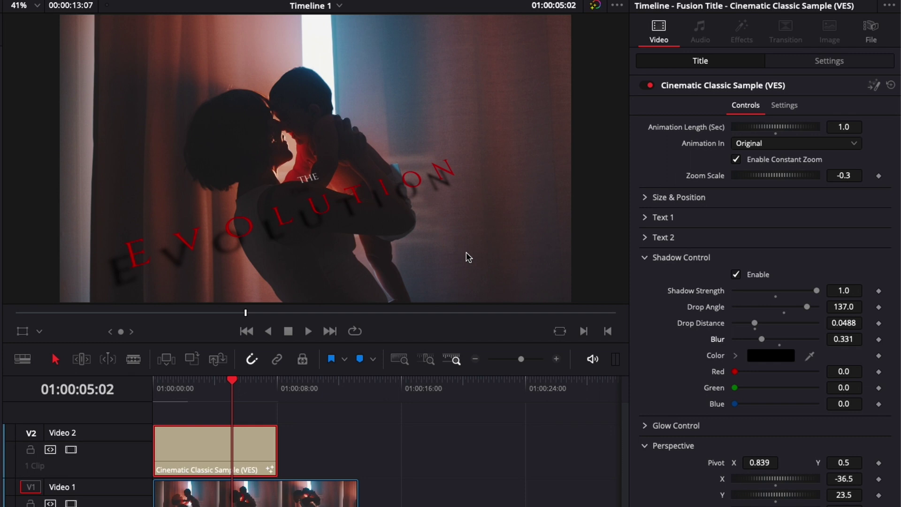
{"action": "left_click", "coordinate": [647, 258]}
{"action": "double_click", "coordinate": [716, 315]}
{"action": "double_click", "coordinate": [722, 331]}
{"action": "double_click", "coordinate": [723, 347]}
{"action": "double_click", "coordinate": [722, 363]}
Make the Background box partly opaque and preview the title from the start.
{"action": "left_click", "coordinate": [645, 297]}
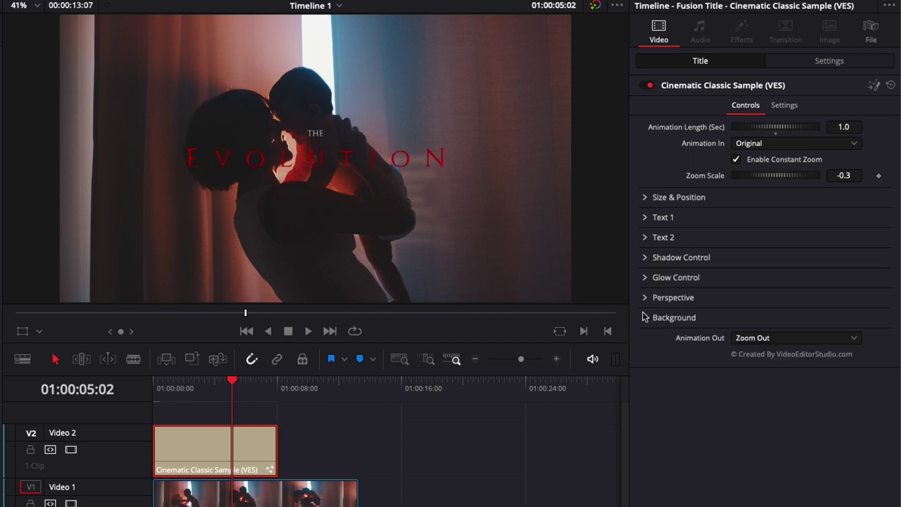
{"action": "left_click", "coordinate": [645, 318]}
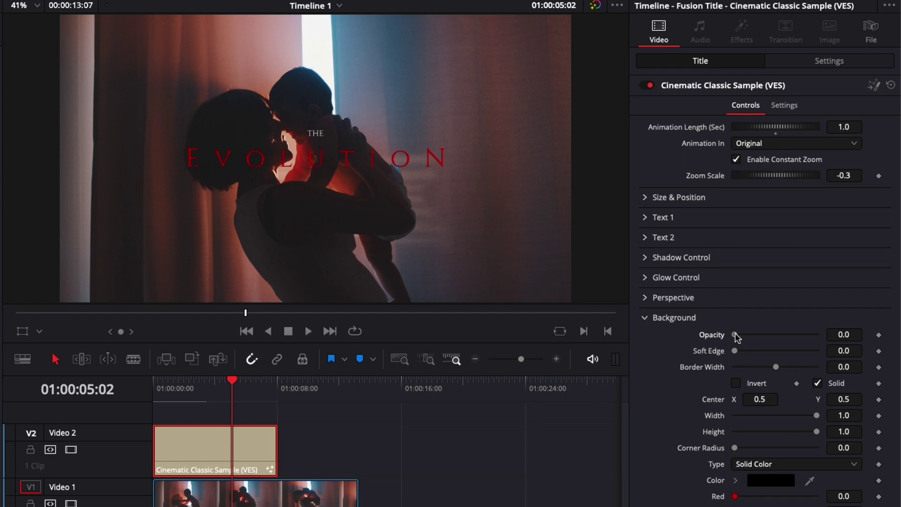
{"action": "left_click_drag", "start_coordinate": [735, 336], "coordinate": [757, 337]}
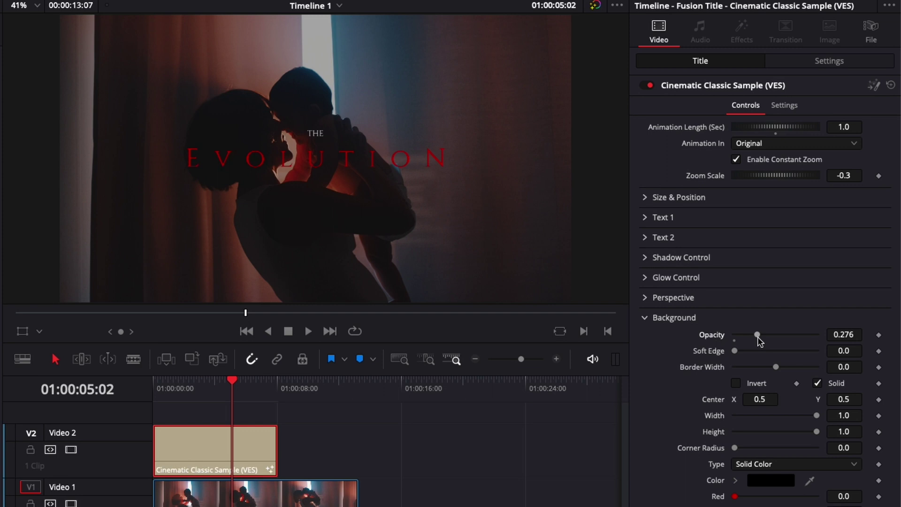
{"action": "left_click", "coordinate": [158, 385]}
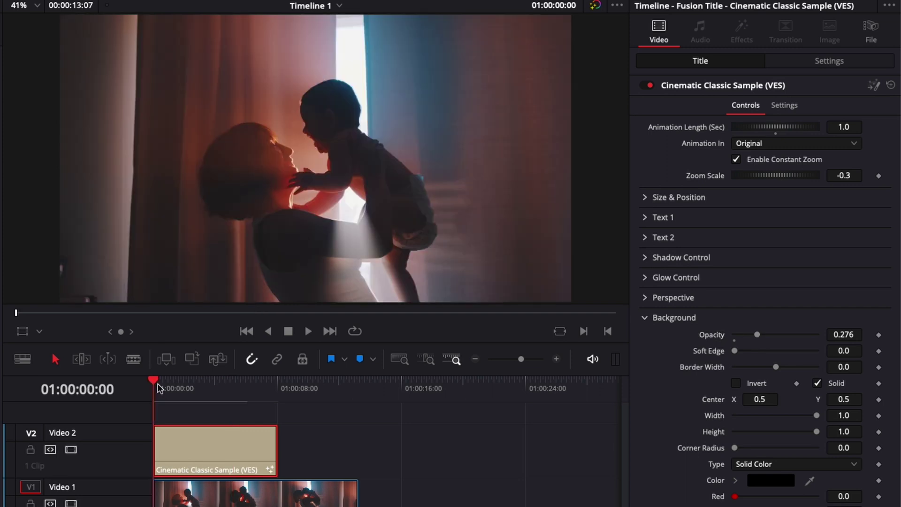
{"action": "key", "text": "space"}
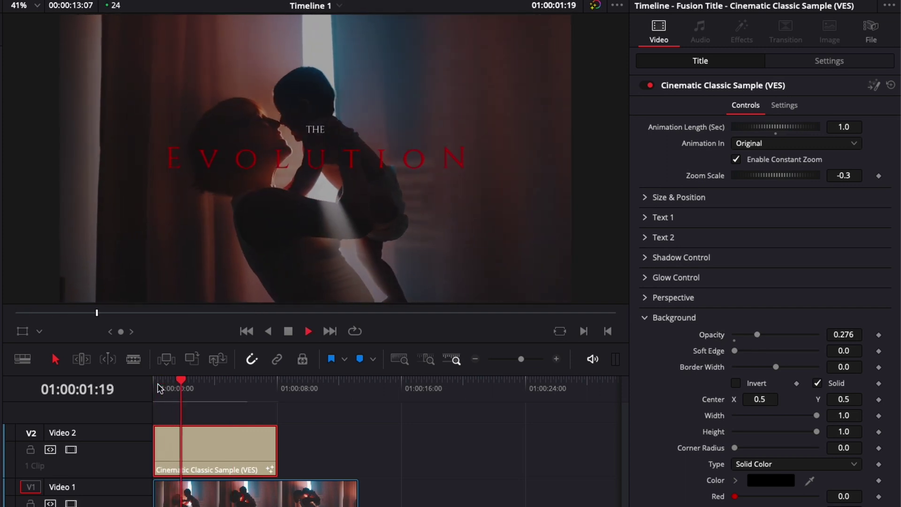
{"action": "key", "text": "space"}
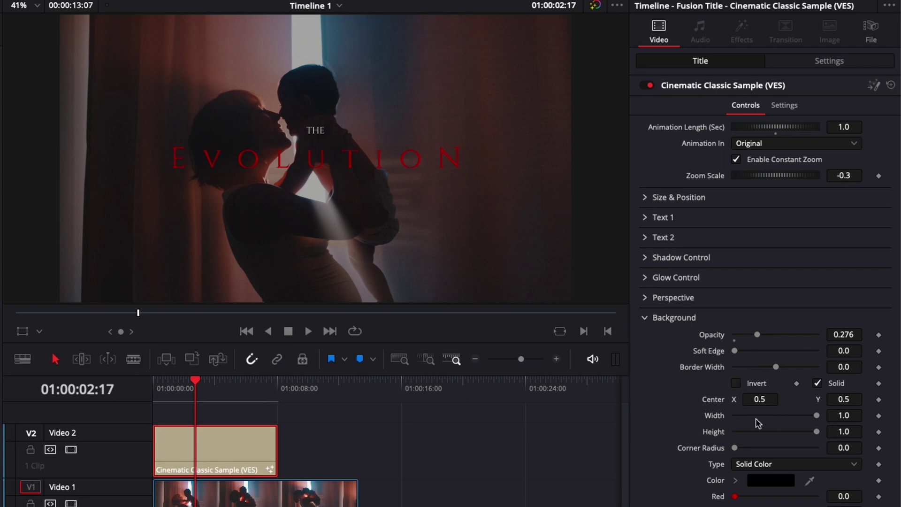
Set the Background to 0.78 width, inverted, 0.646 corner radius and 0.606 opacity, then play it.
{"action": "left_click_drag", "start_coordinate": [816, 416], "coordinate": [795, 432]}
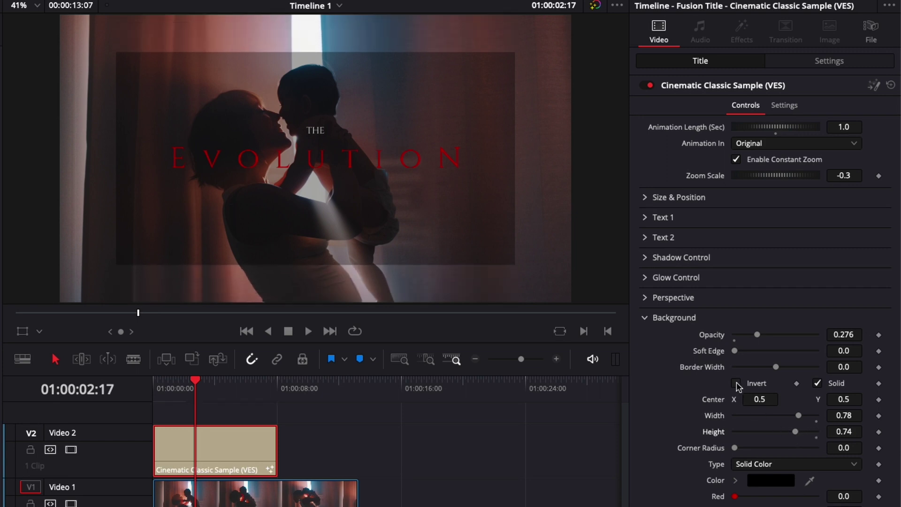
{"action": "left_click", "coordinate": [736, 384]}
{"action": "left_click_drag", "start_coordinate": [735, 448], "coordinate": [787, 448]}
{"action": "left_click_drag", "start_coordinate": [756, 335], "coordinate": [784, 340]}
{"action": "key", "text": "space"}
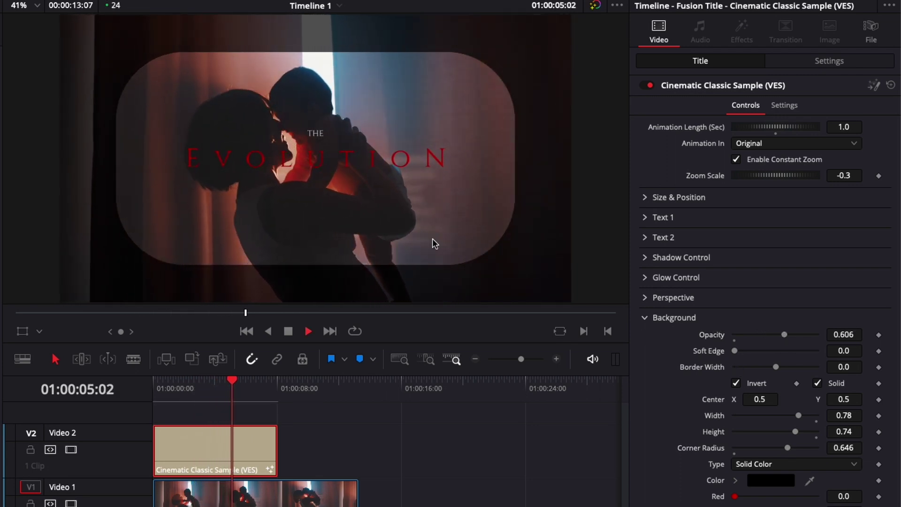
{"action": "key", "text": "space"}
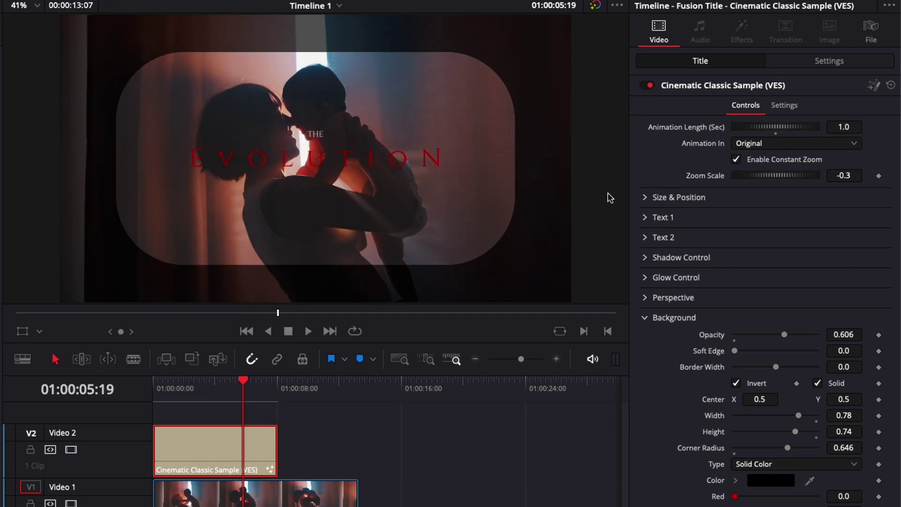